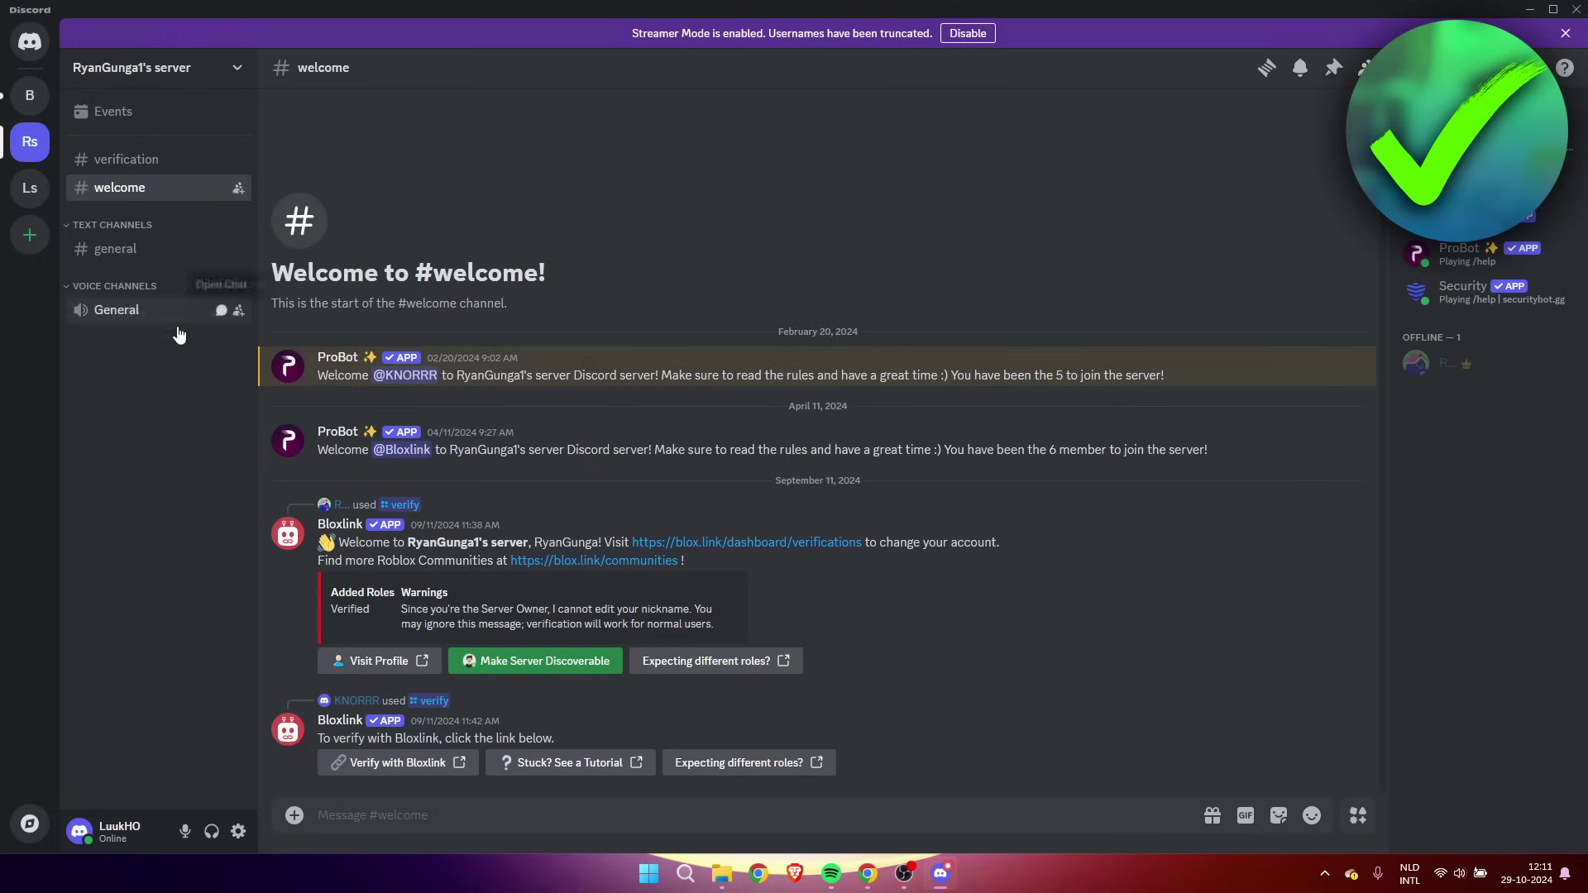
# Briefly join General voice and preview screen sharing, then leave and switch to Chrome.
pyautogui.click(117, 309)
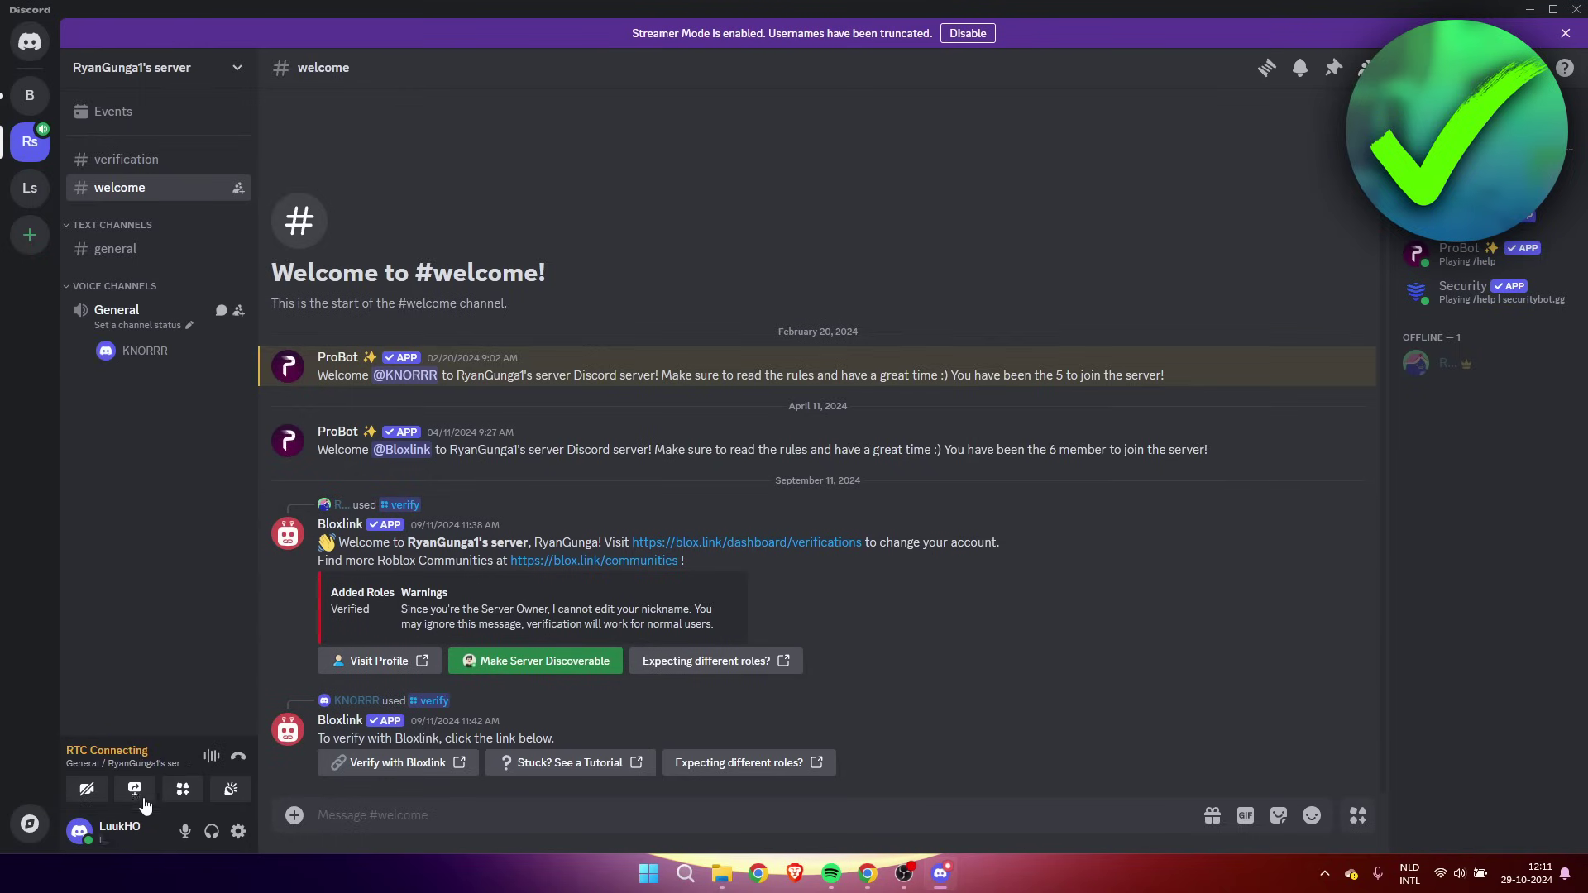
pyautogui.click(135, 790)
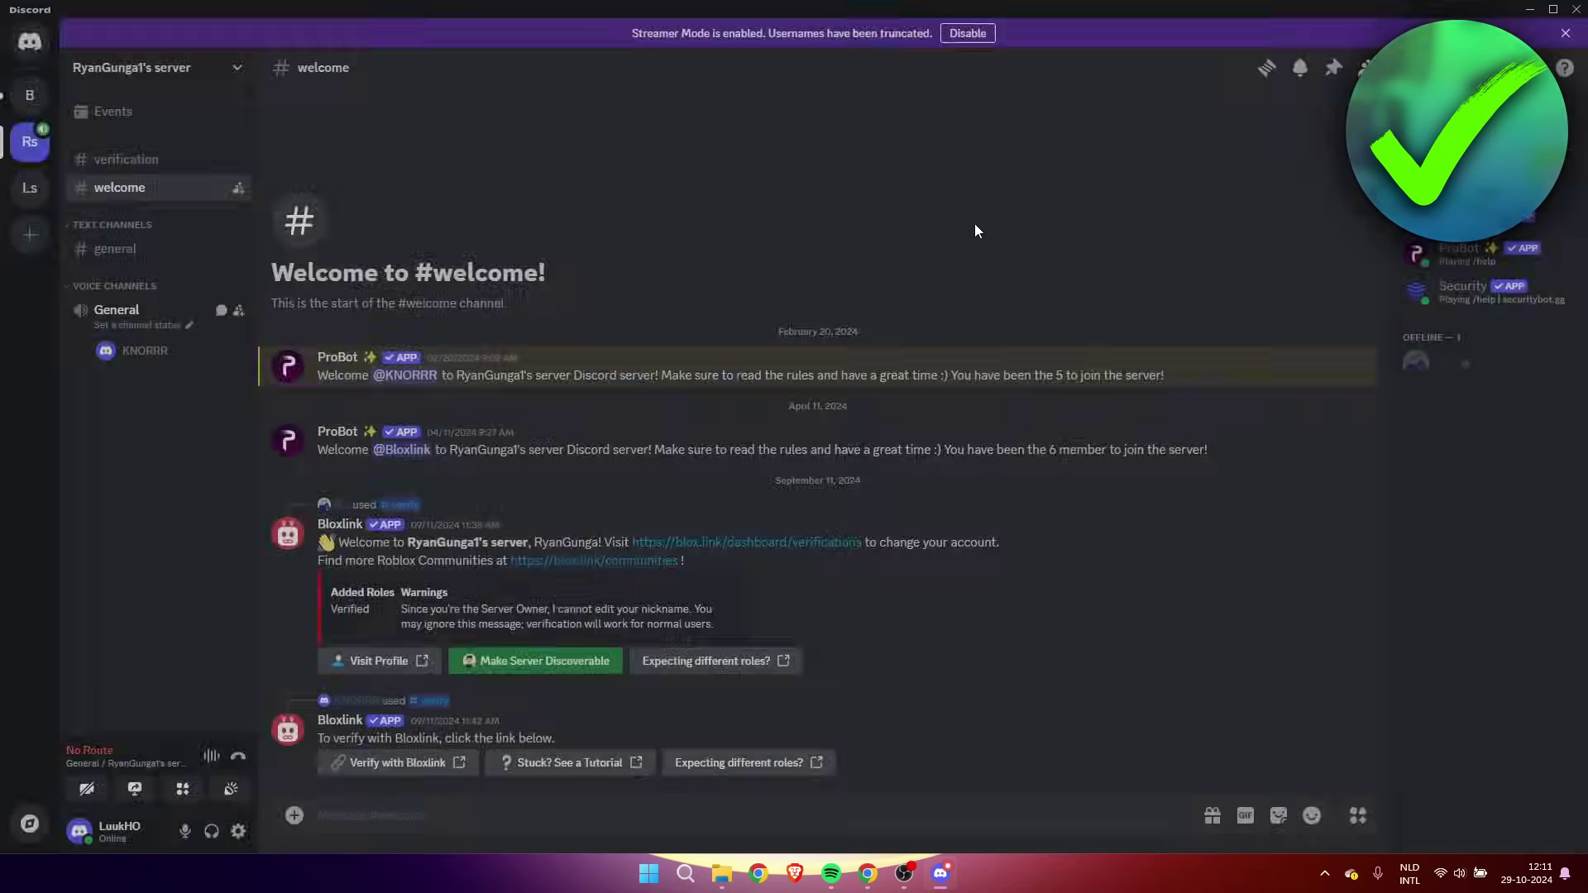
pyautogui.click(969, 228)
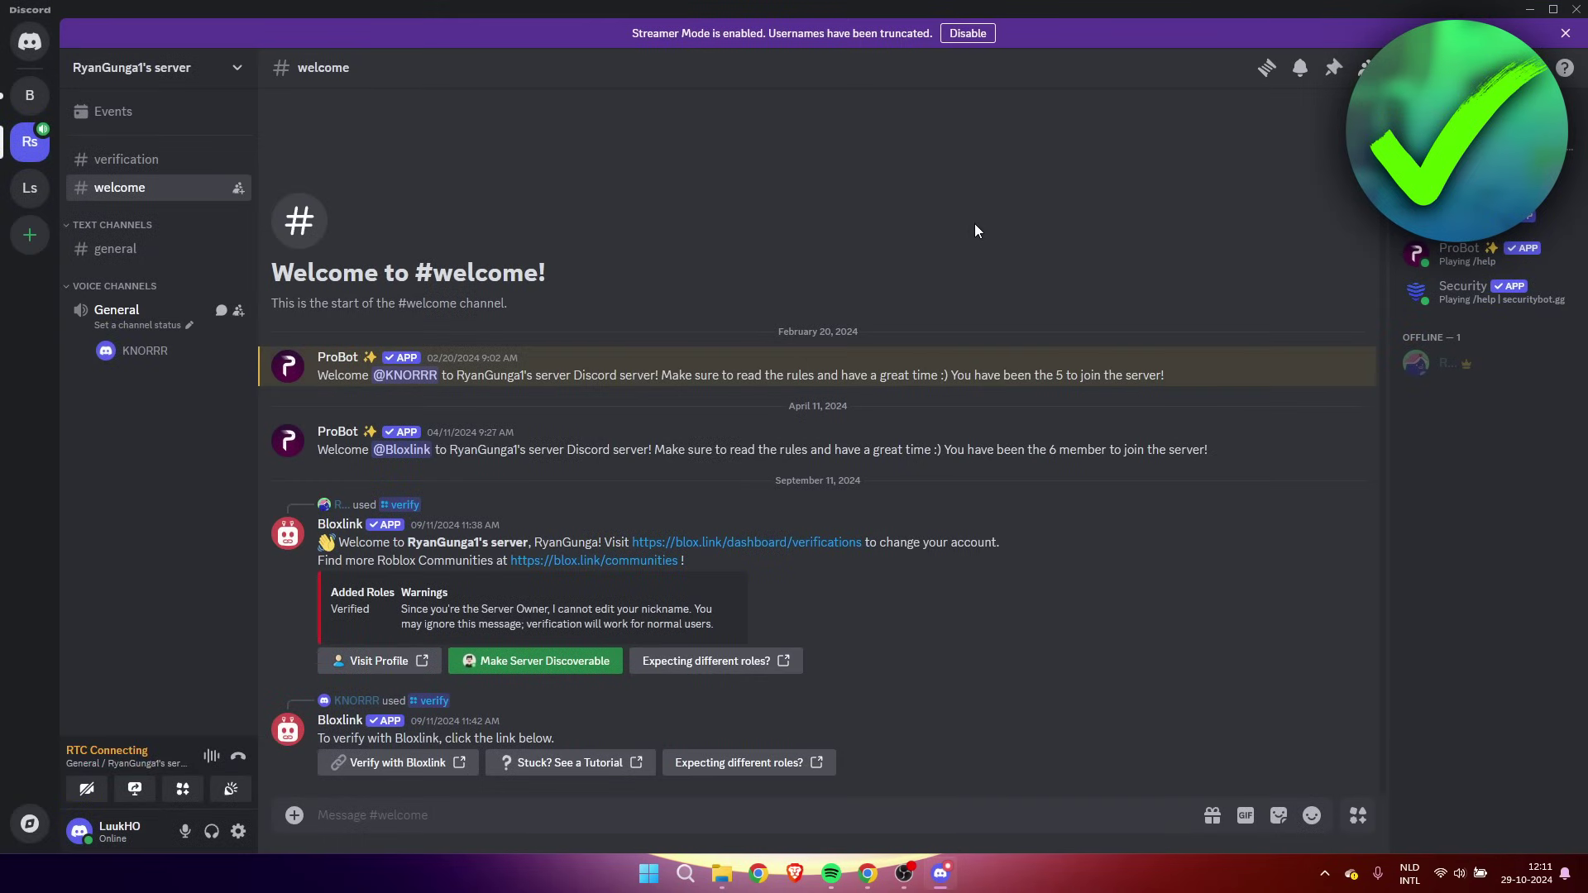
pyautogui.click(238, 756)
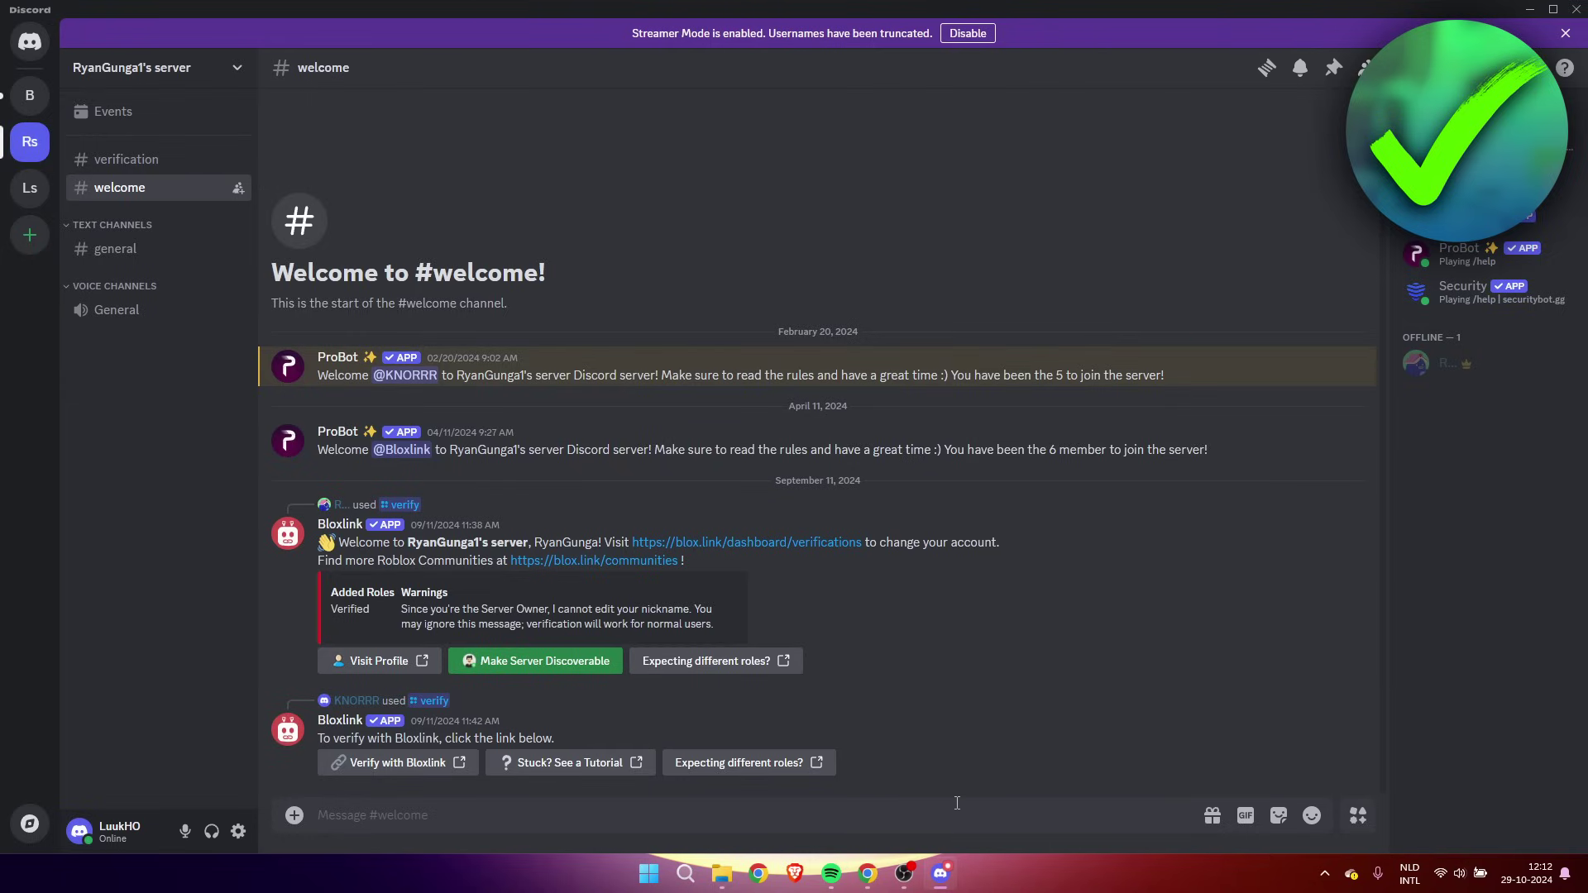
pyautogui.click(871, 879)
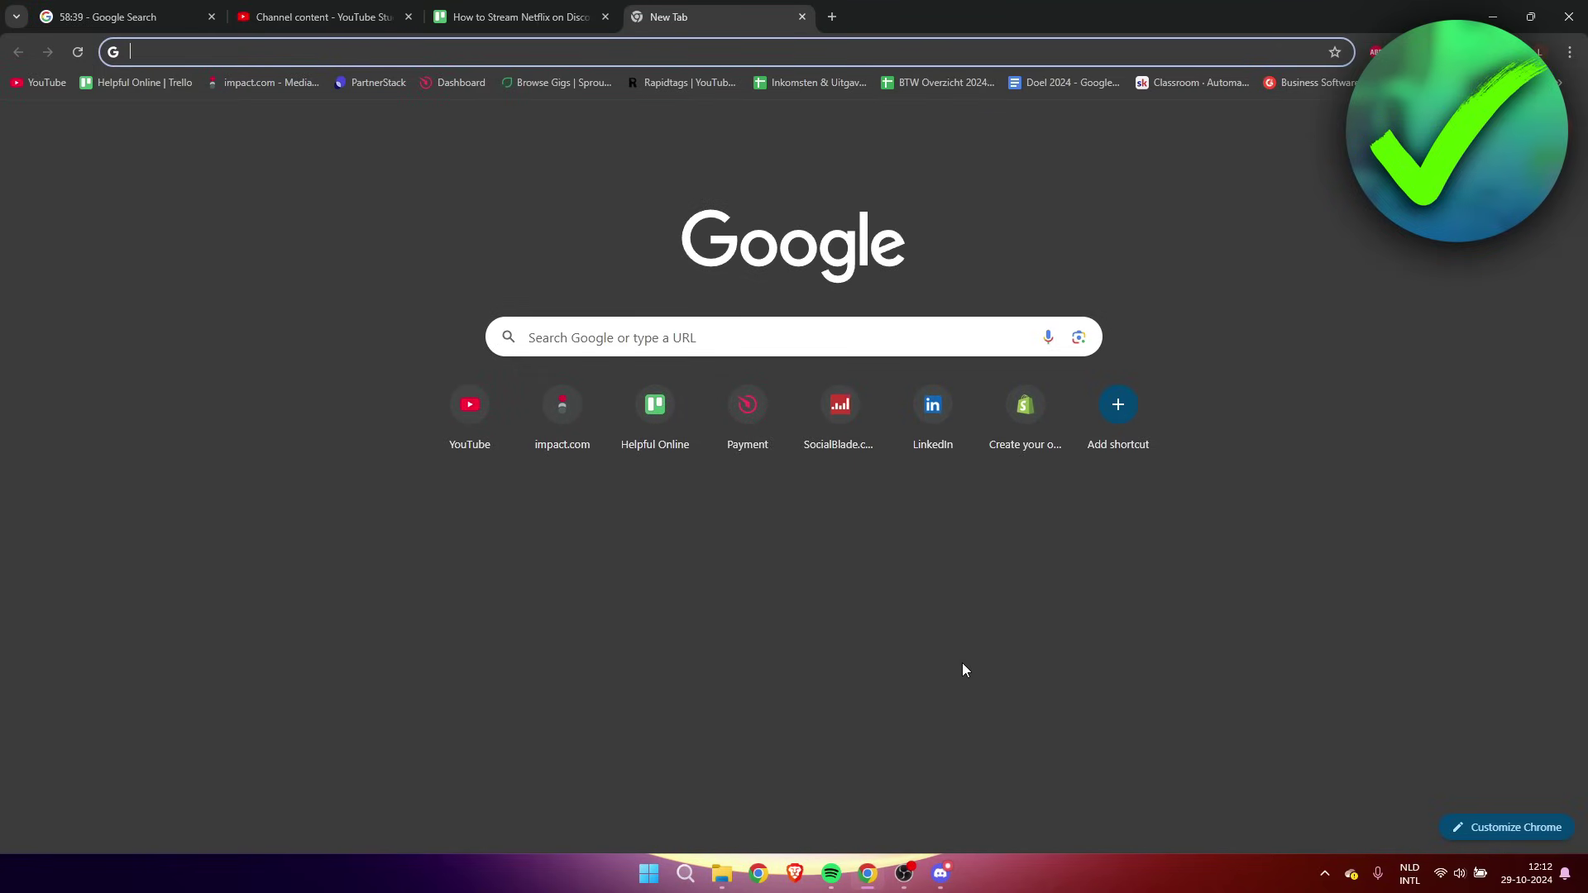
# Search 'net' from Chrome's address bar and open the official Netflix site at netflix.com.
pyautogui.write('net')
pyautogui.press('Down')
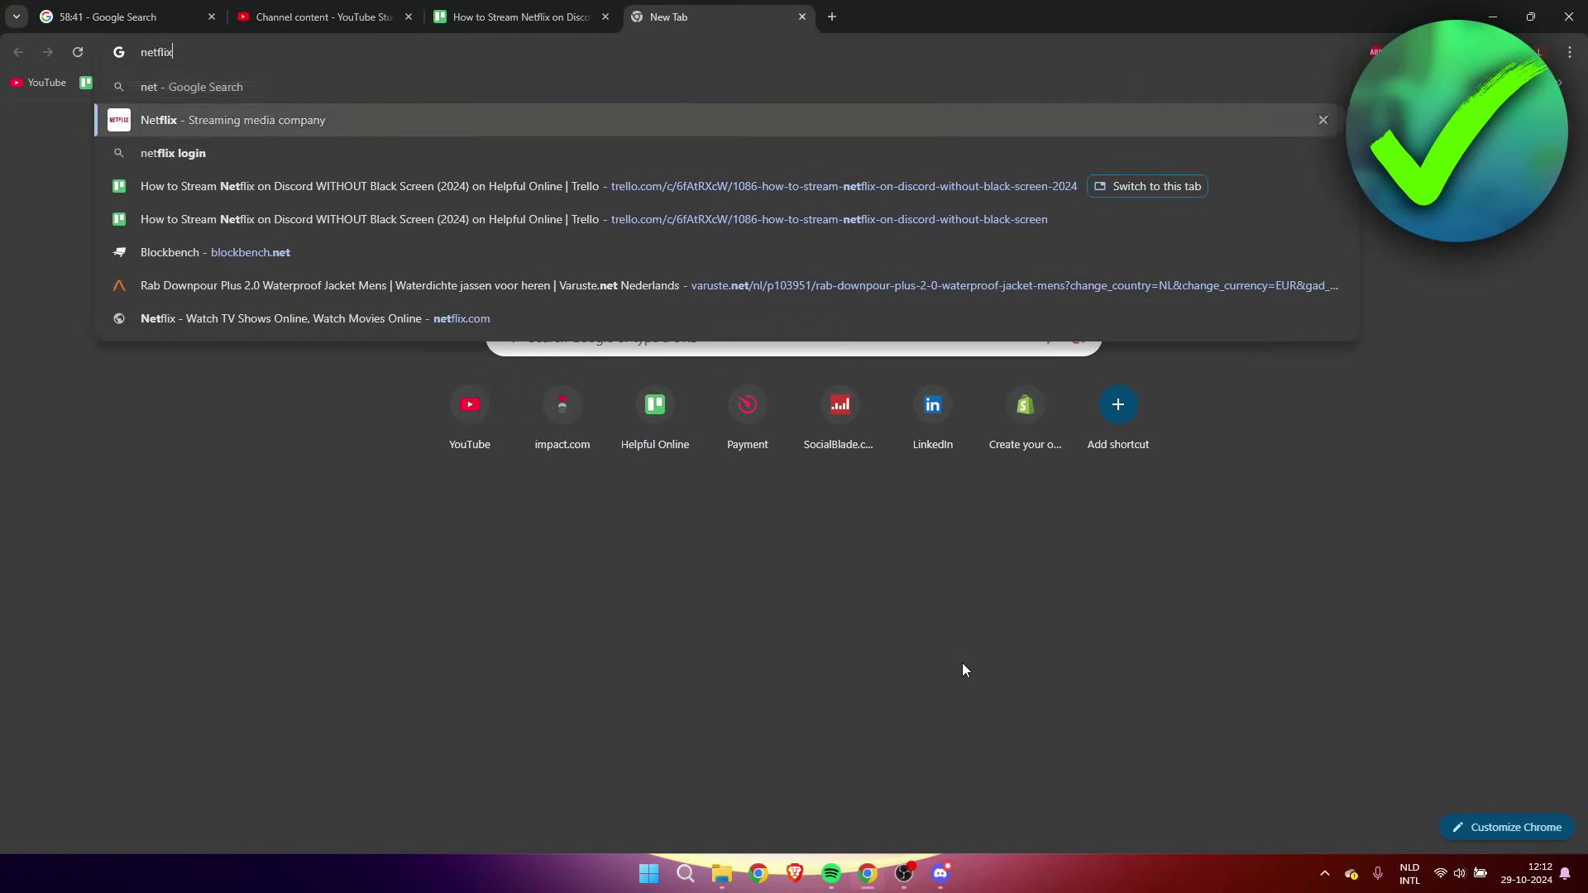
pyautogui.press('Return')
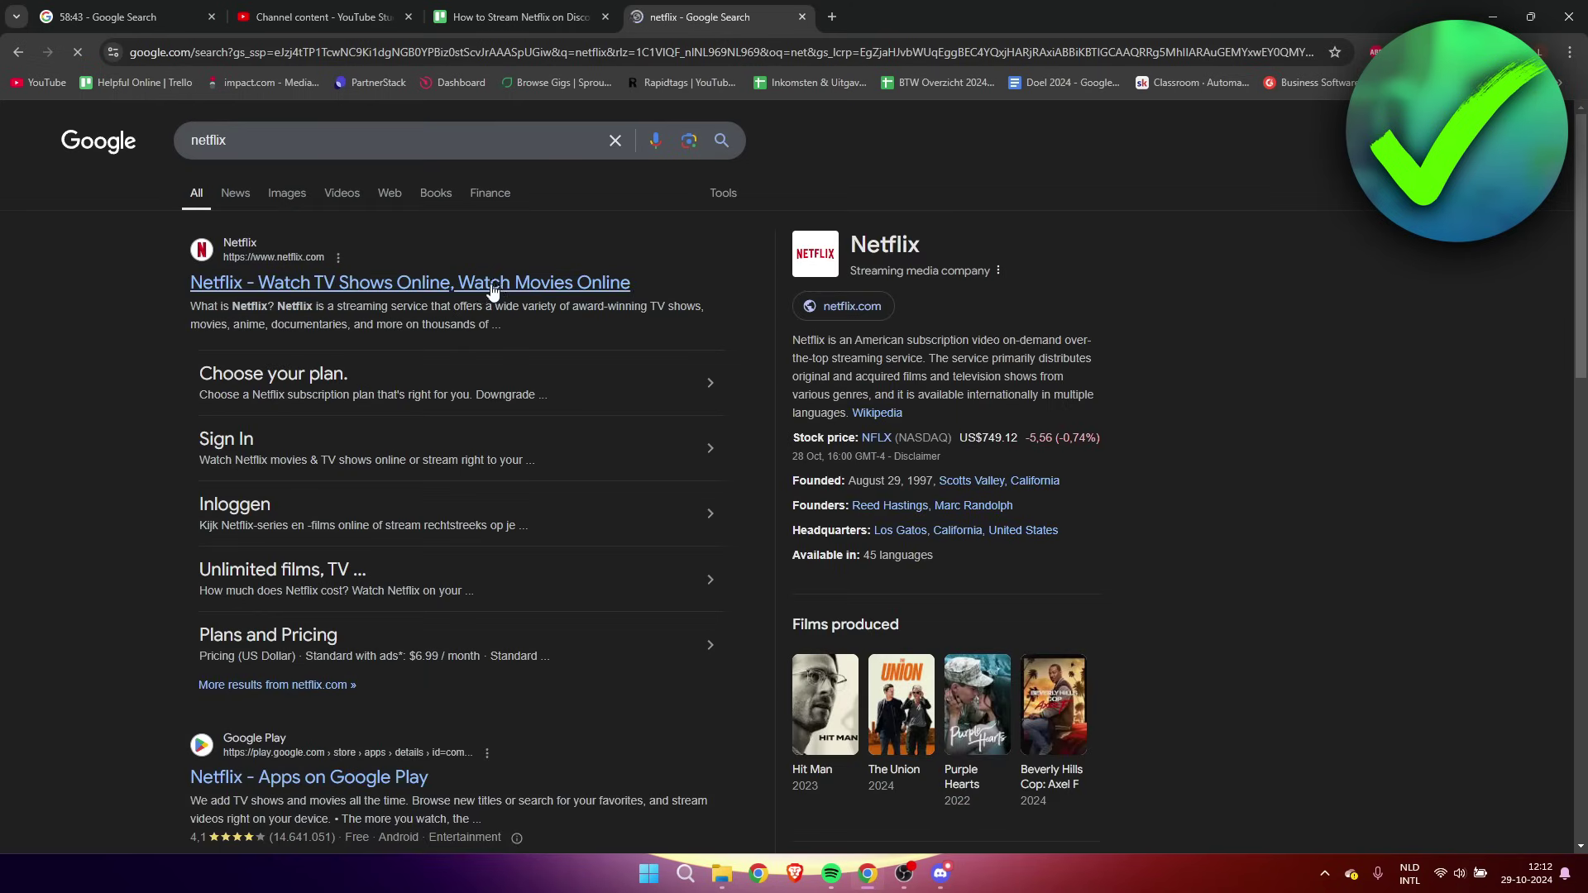
pyautogui.click(494, 281)
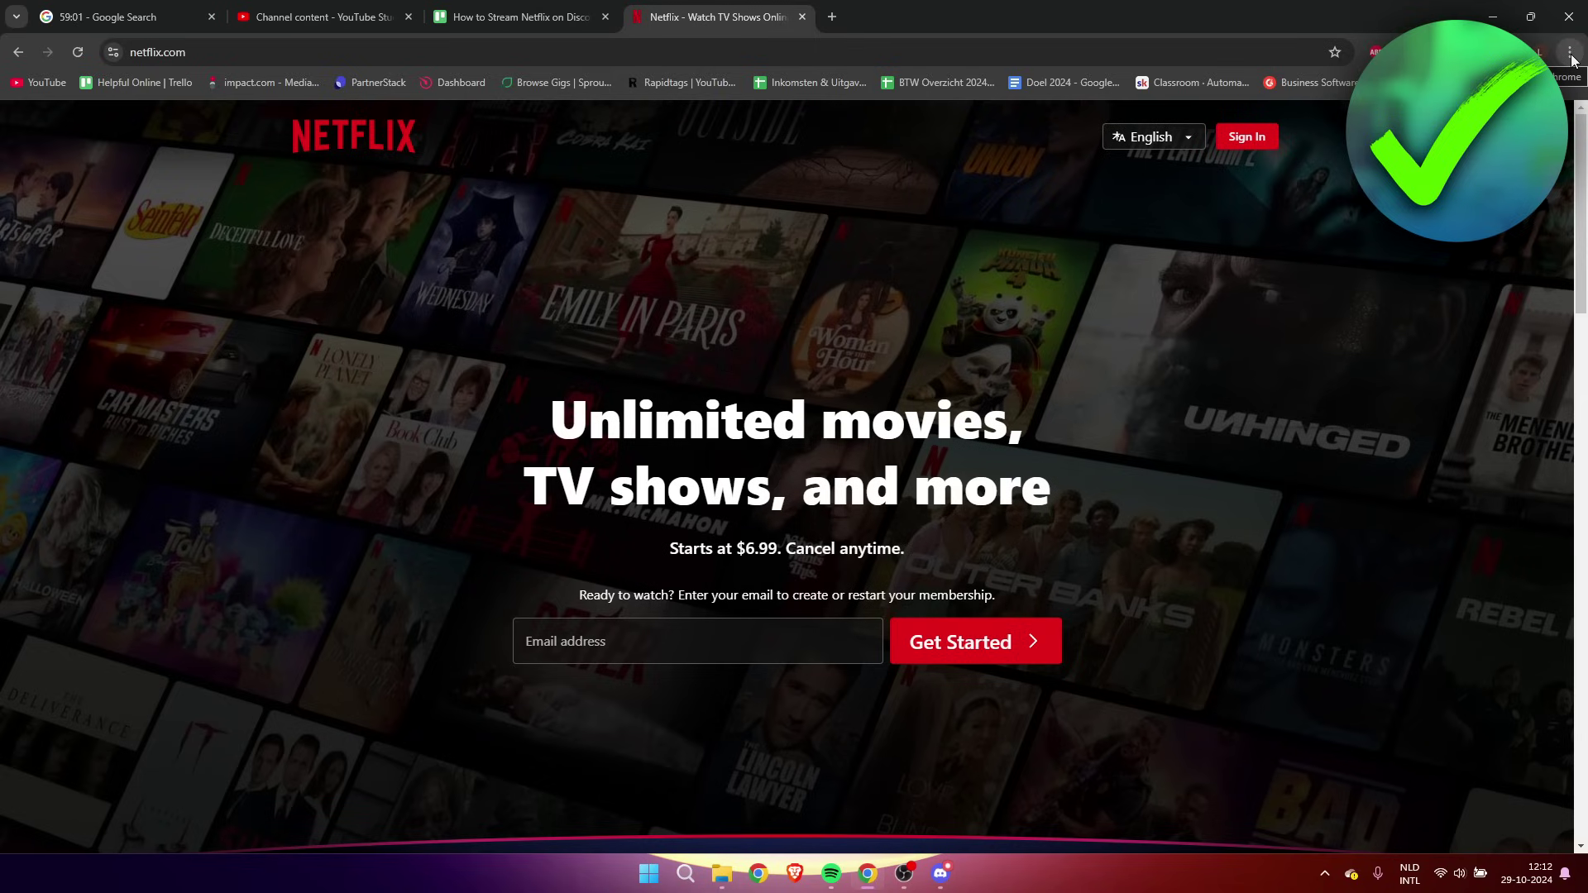
pyautogui.click(1571, 54)
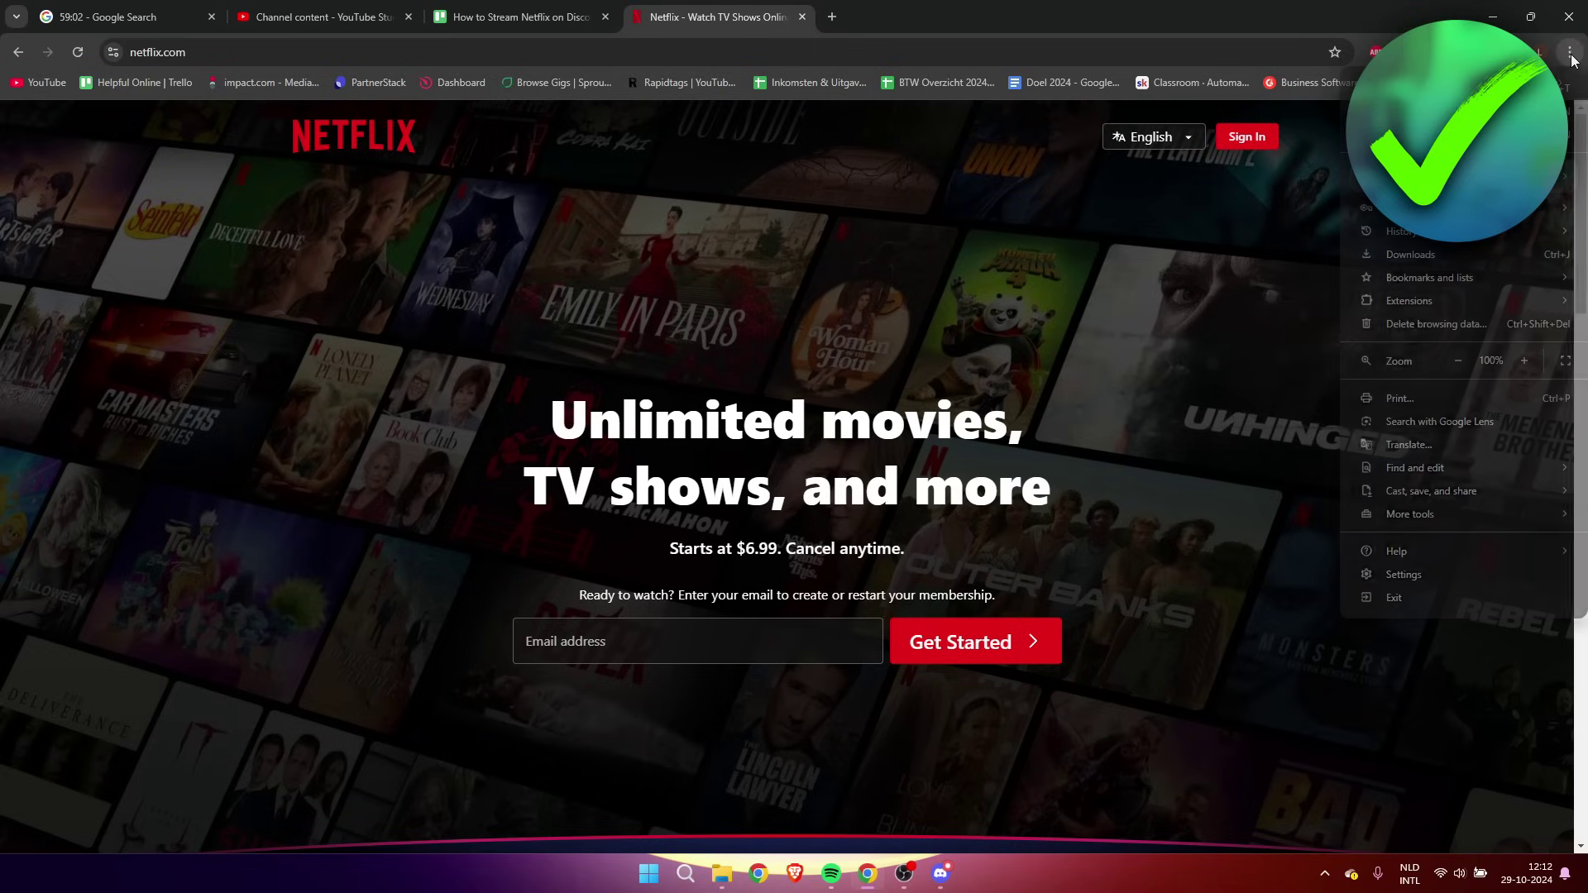
# Disable Chrome's 'Use graphics acceleration when available' under System, then close the Settings tab.
pyautogui.click(1413, 574)
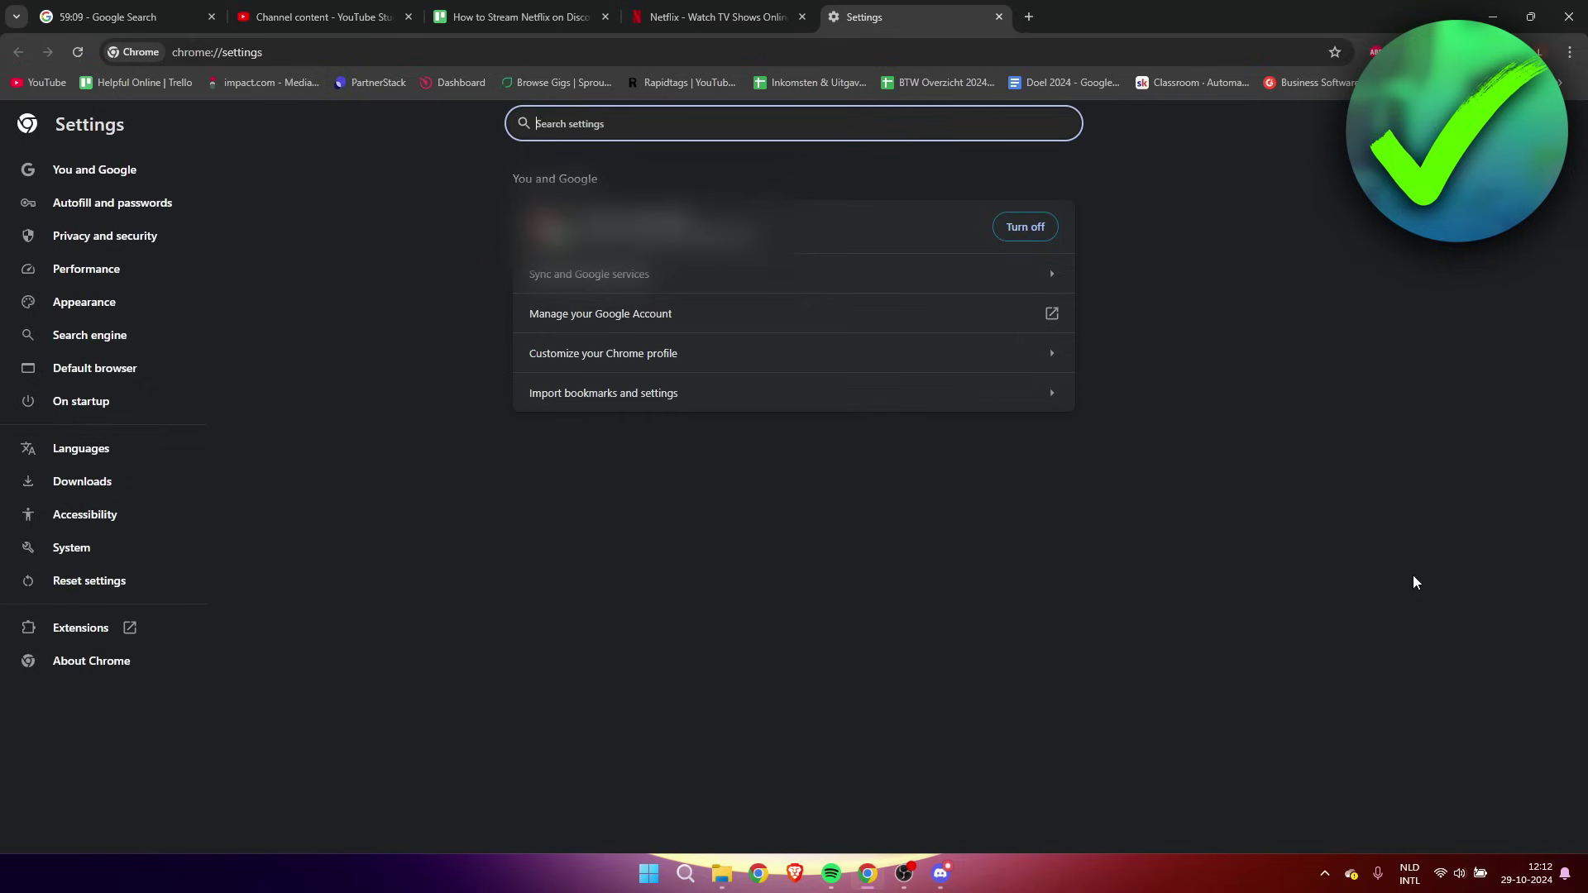
pyautogui.click(97, 558)
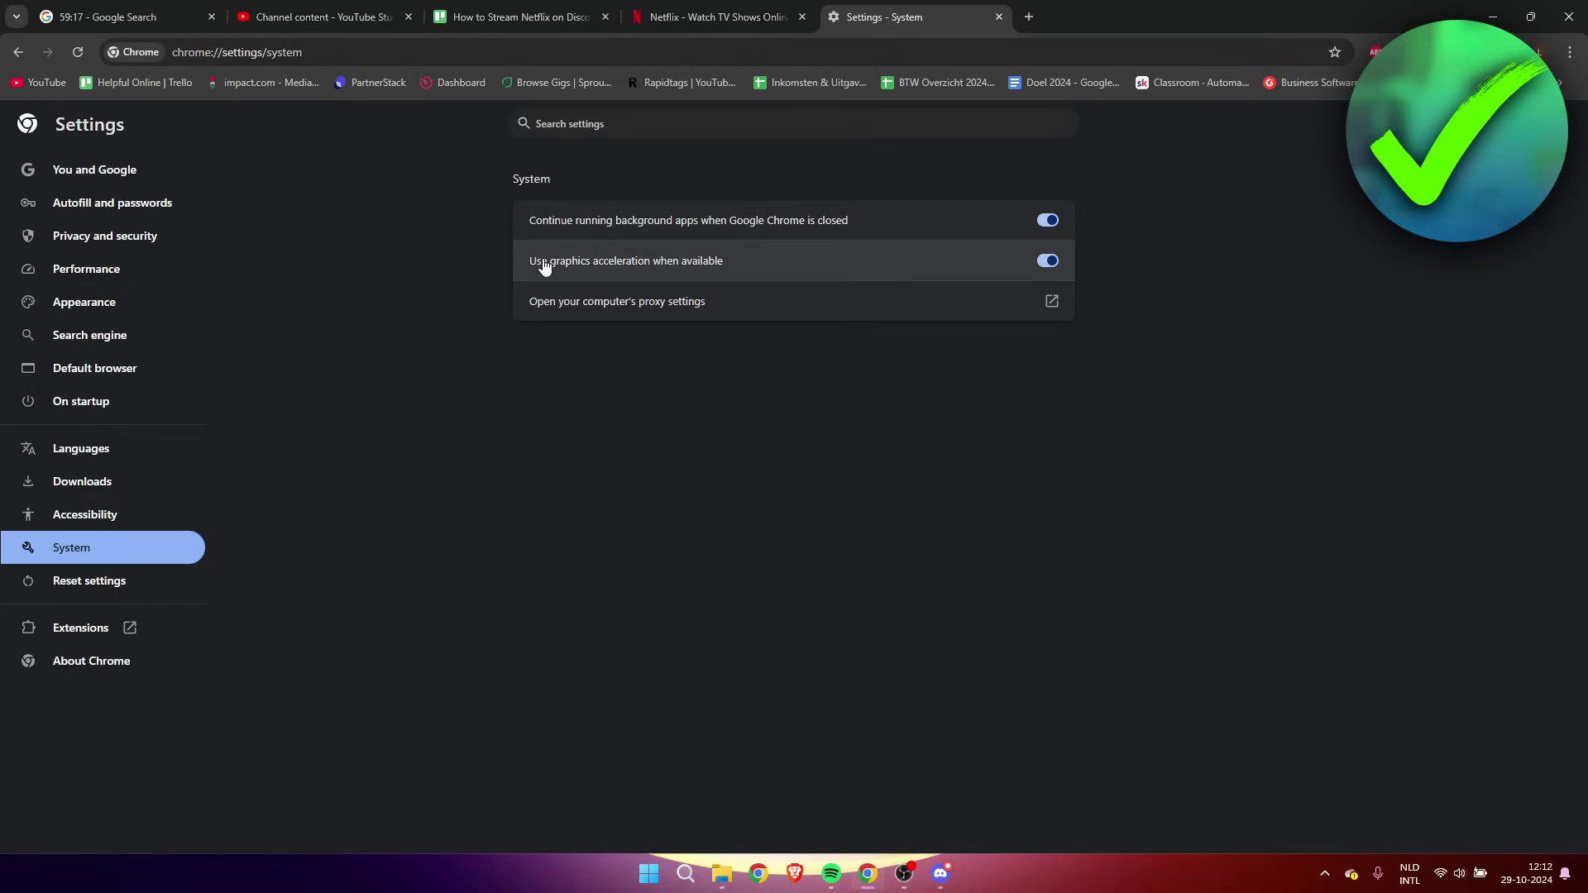
pyautogui.click(1042, 267)
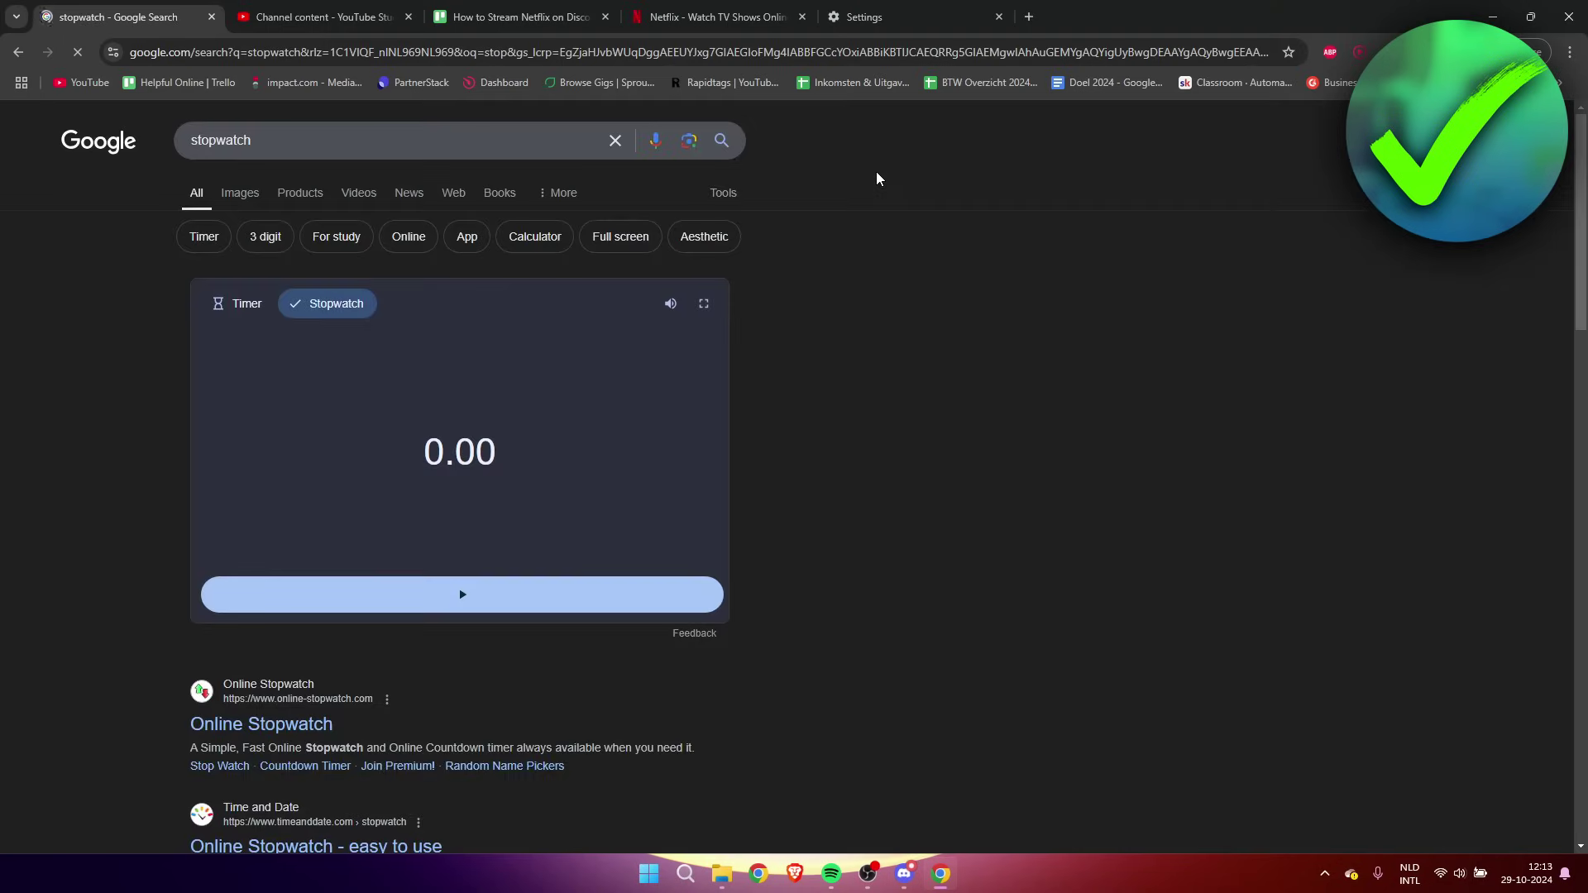
pyautogui.click(699, 15)
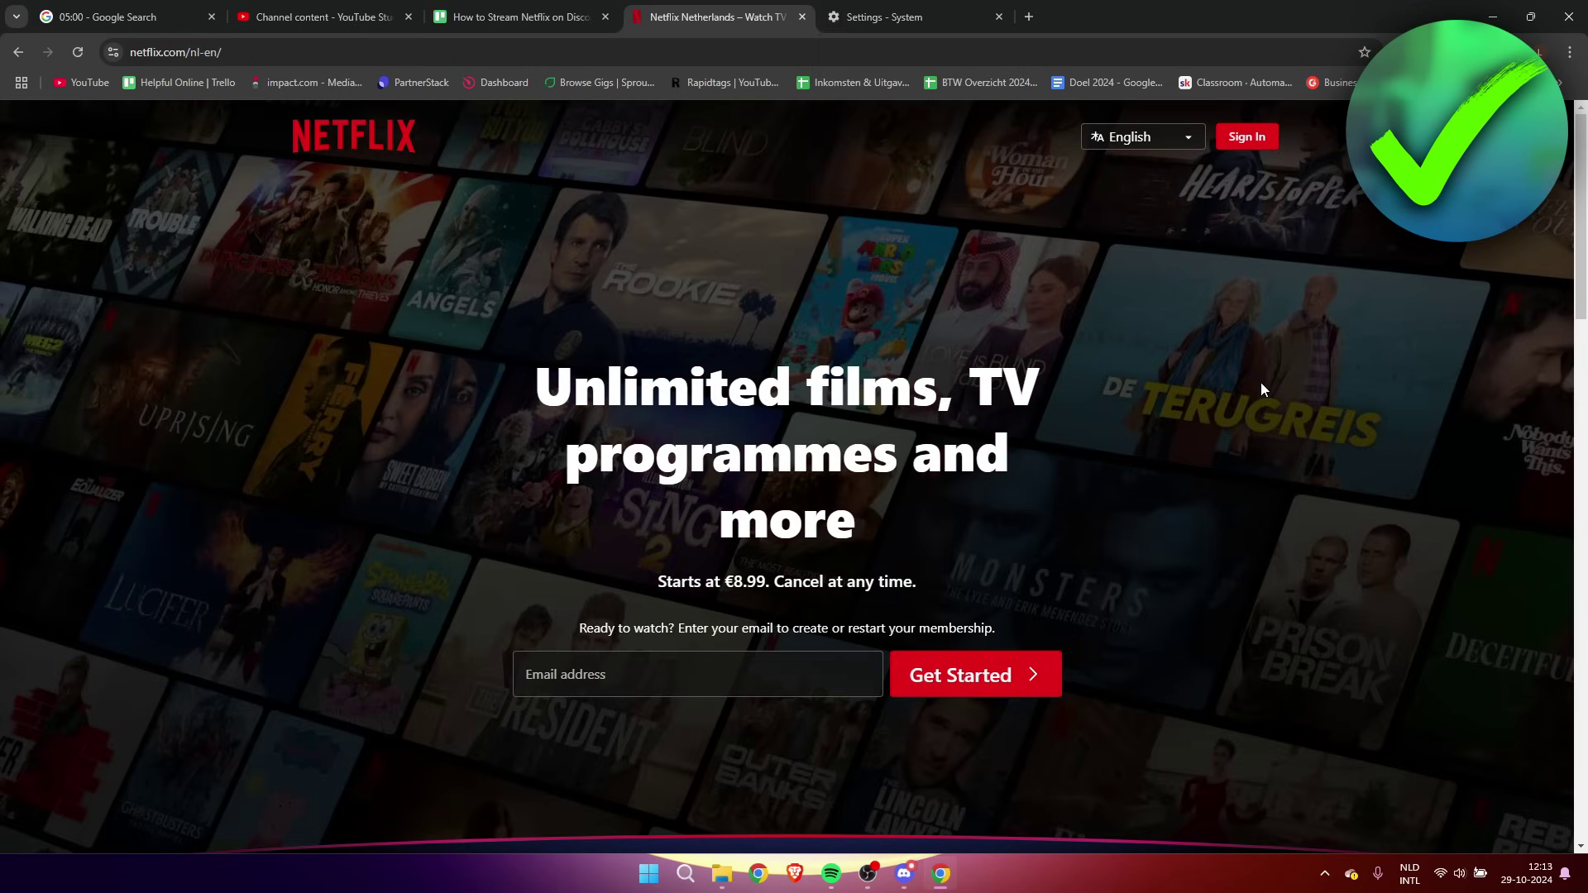
pyautogui.click(999, 17)
pyautogui.click(904, 885)
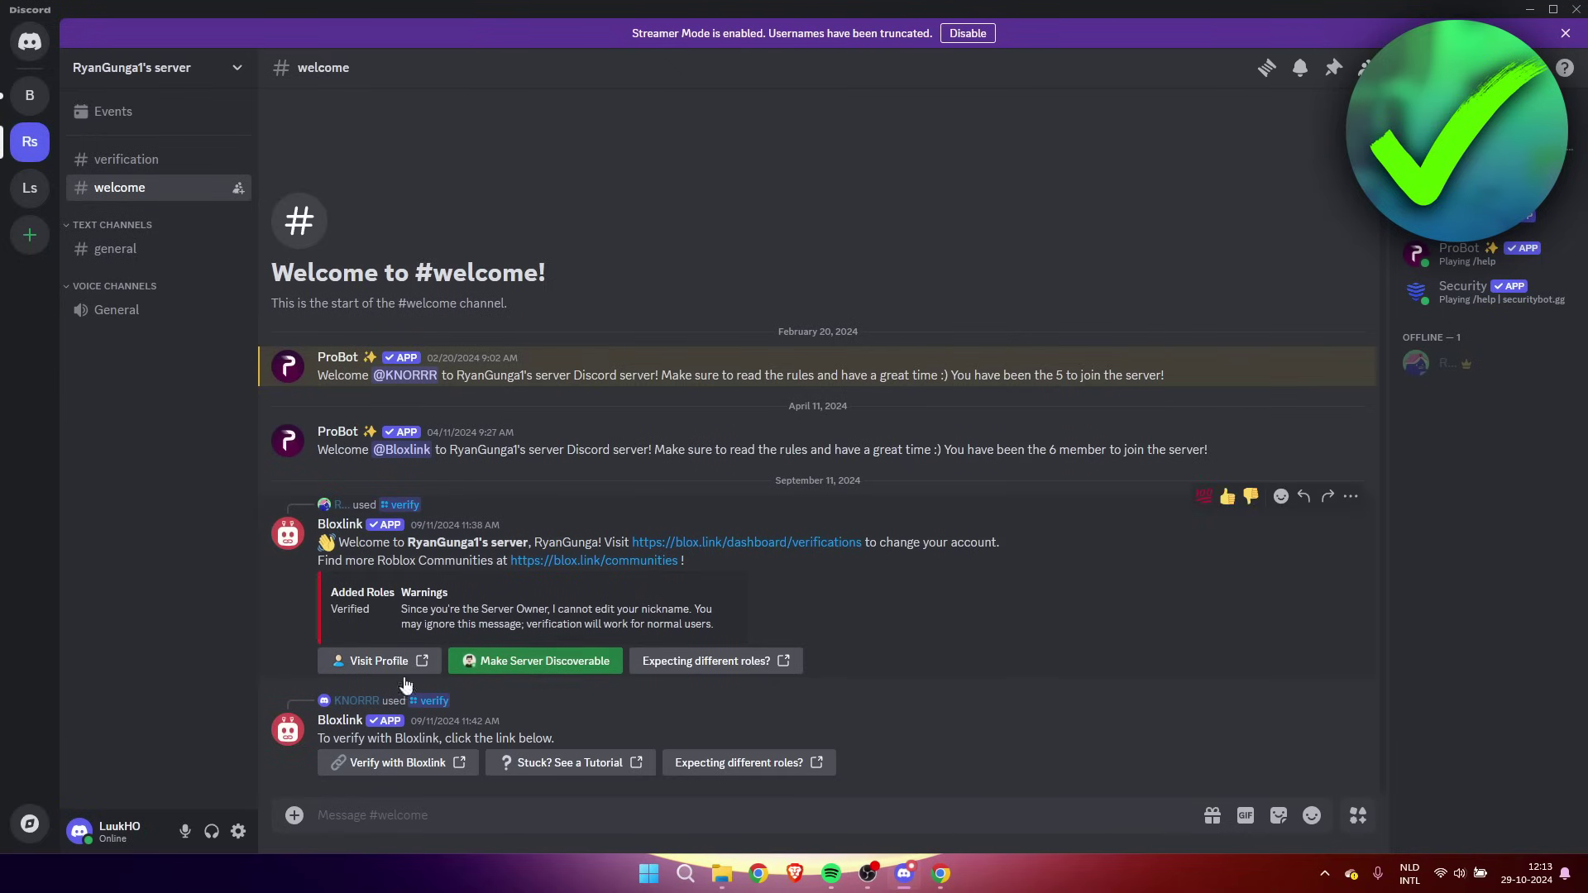
# Switch off Hardware Acceleration in Discord's Voice & Video Advanced settings and exit settings.
pyautogui.click(238, 831)
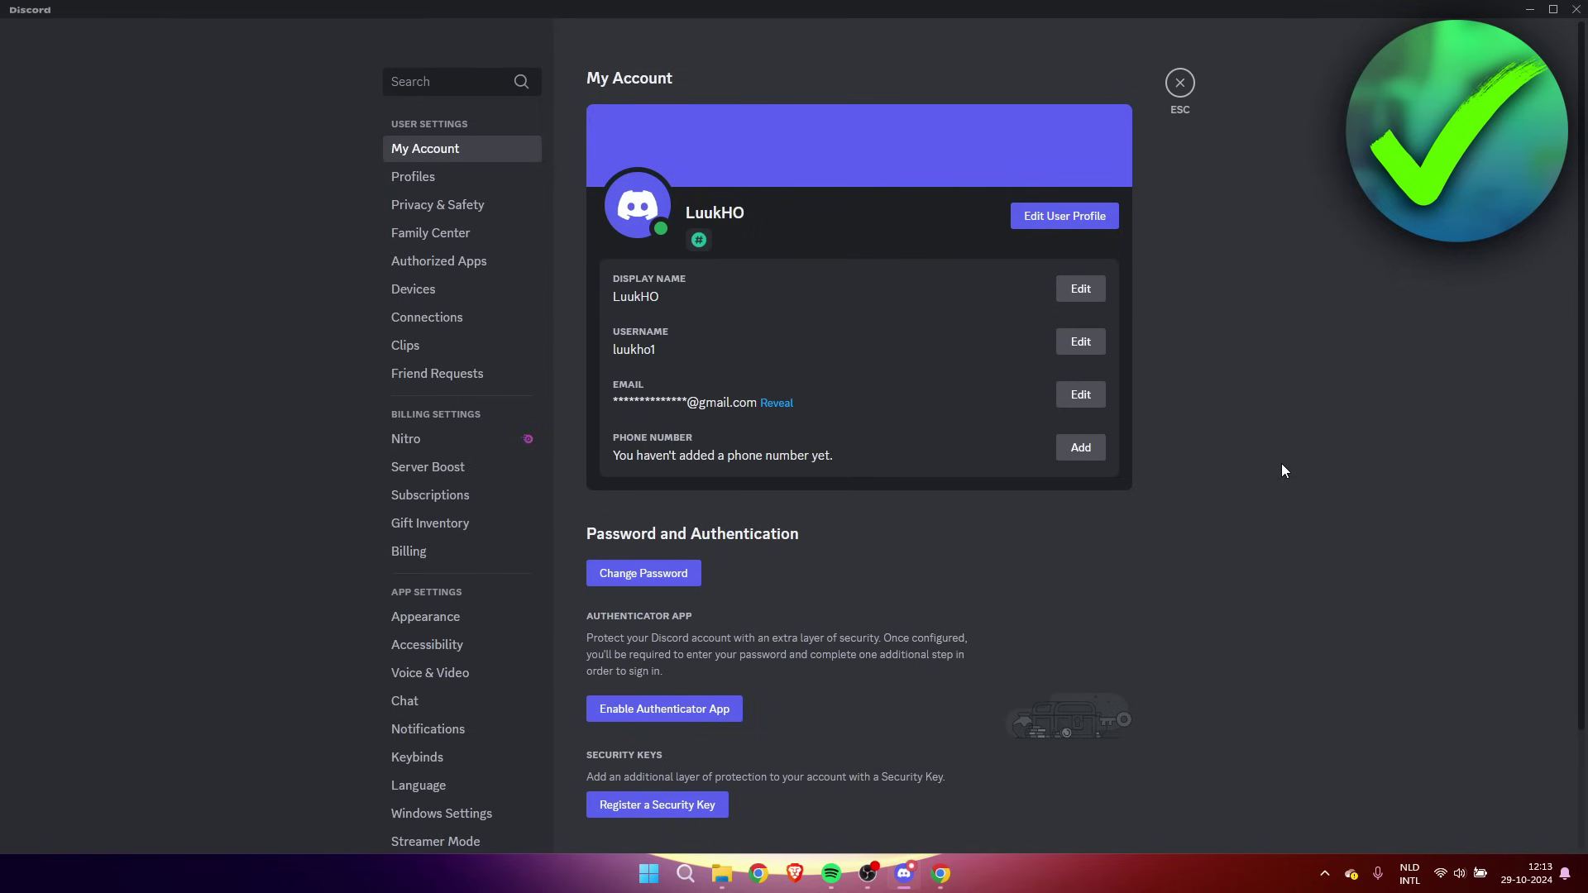
pyautogui.click(416, 677)
pyautogui.scroll(-1, 1290, 412)
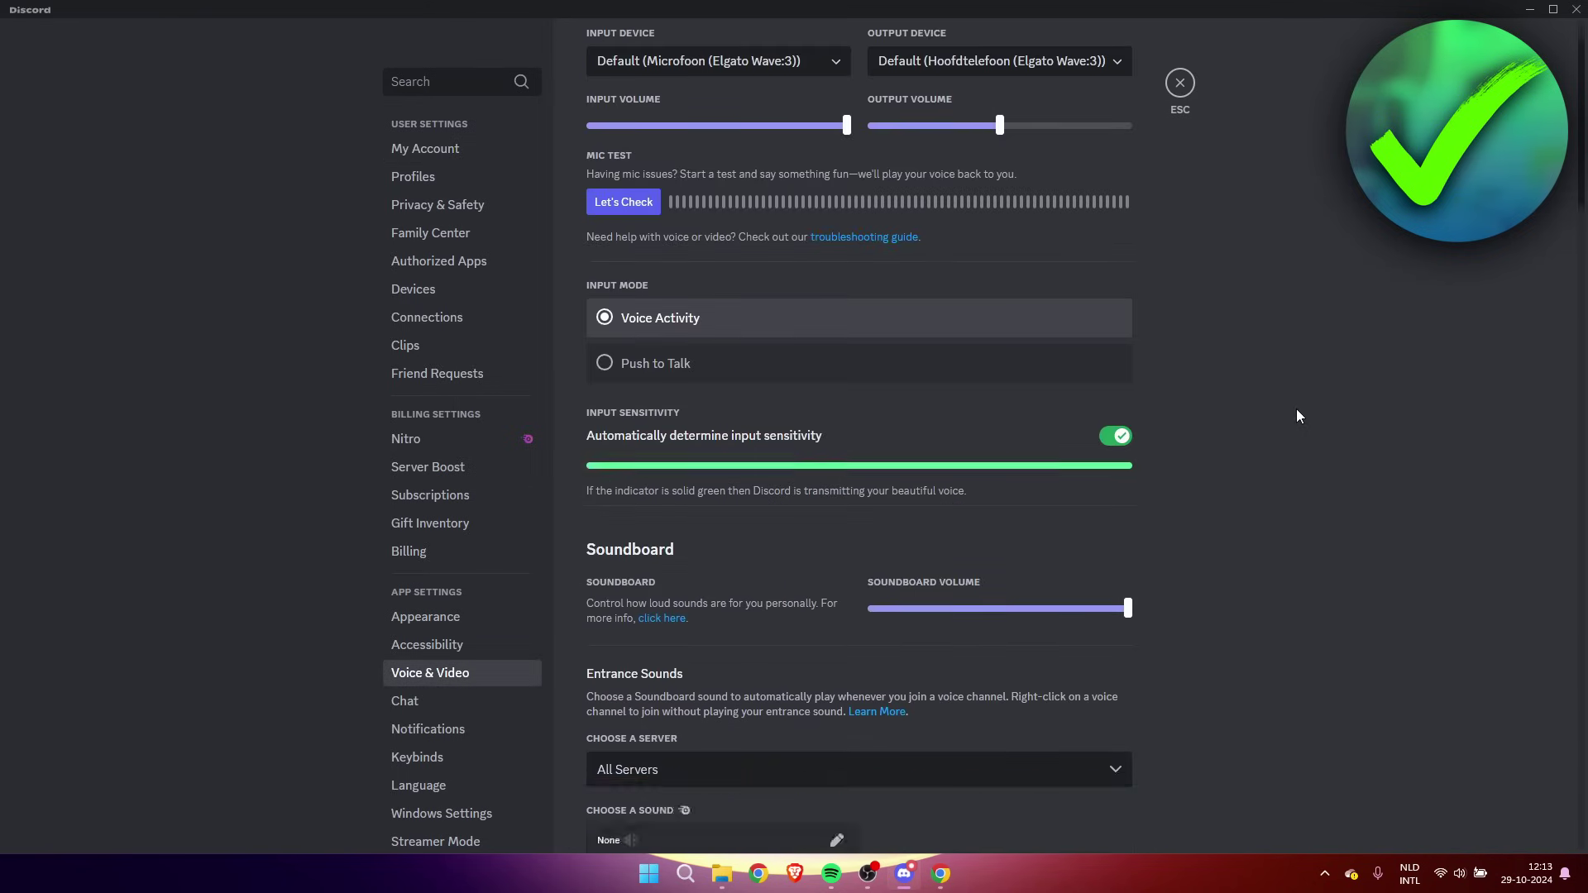
pyautogui.scroll(-12, 1296, 411)
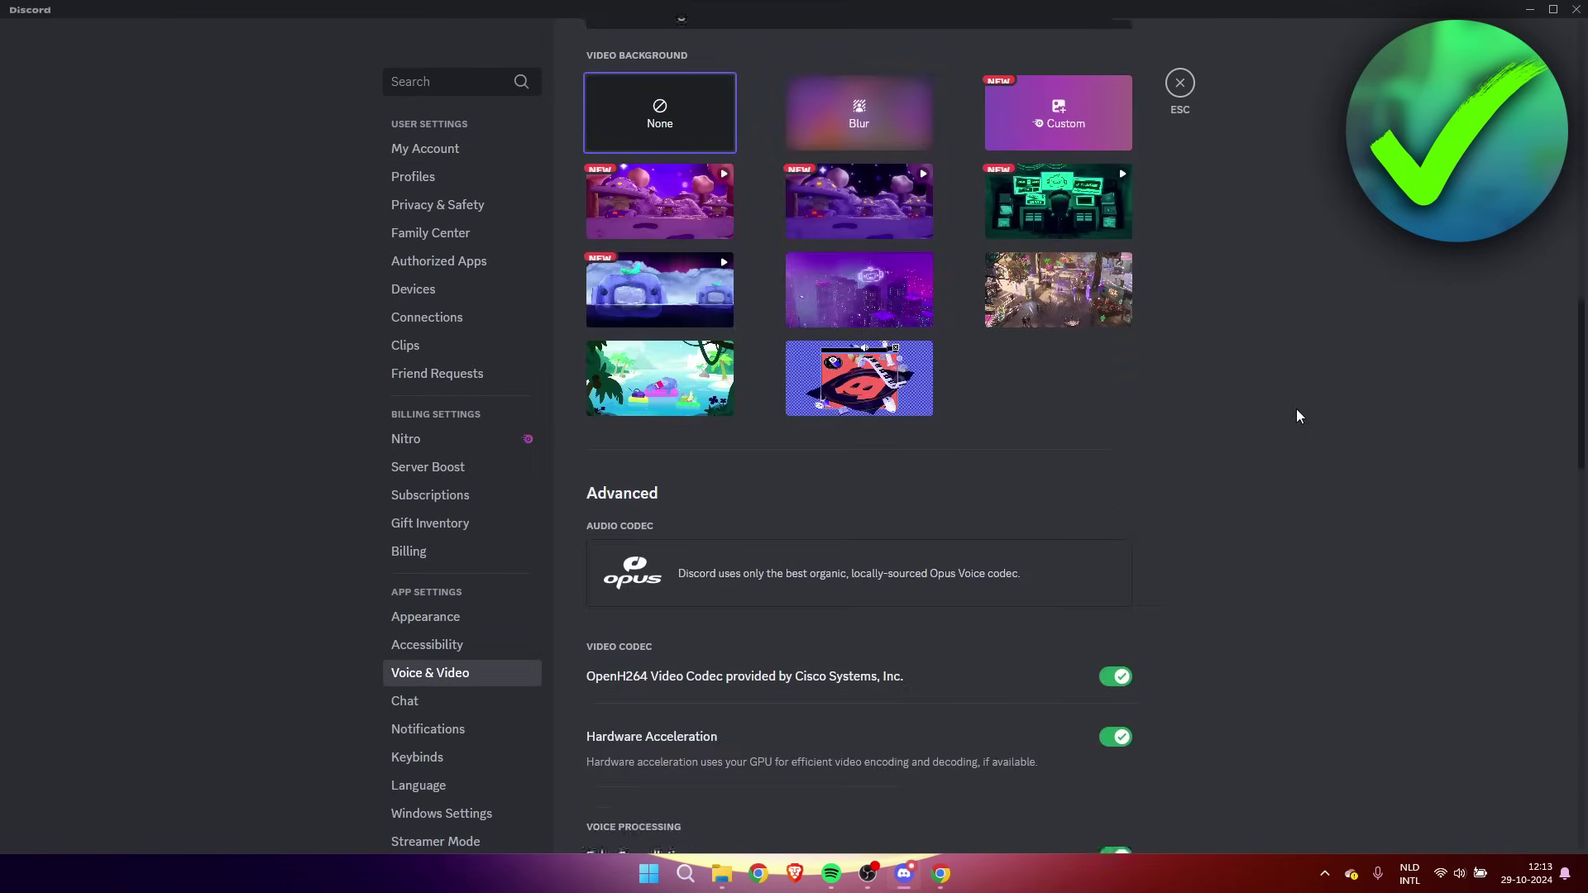
pyautogui.scroll(-3, 1297, 409)
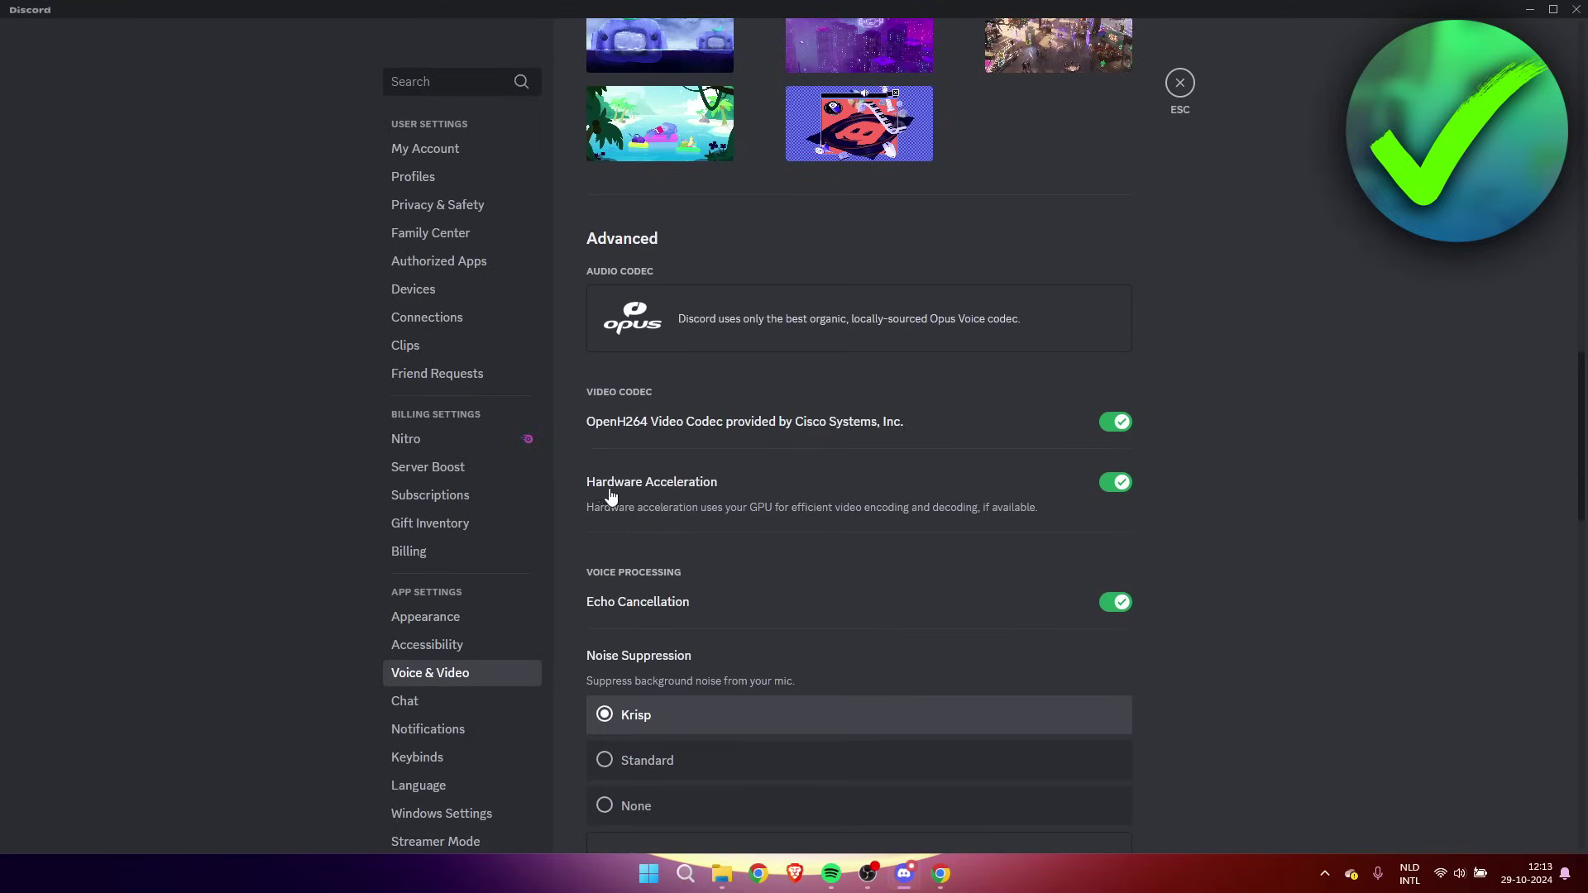
pyautogui.click(918, 493)
pyautogui.click(1180, 83)
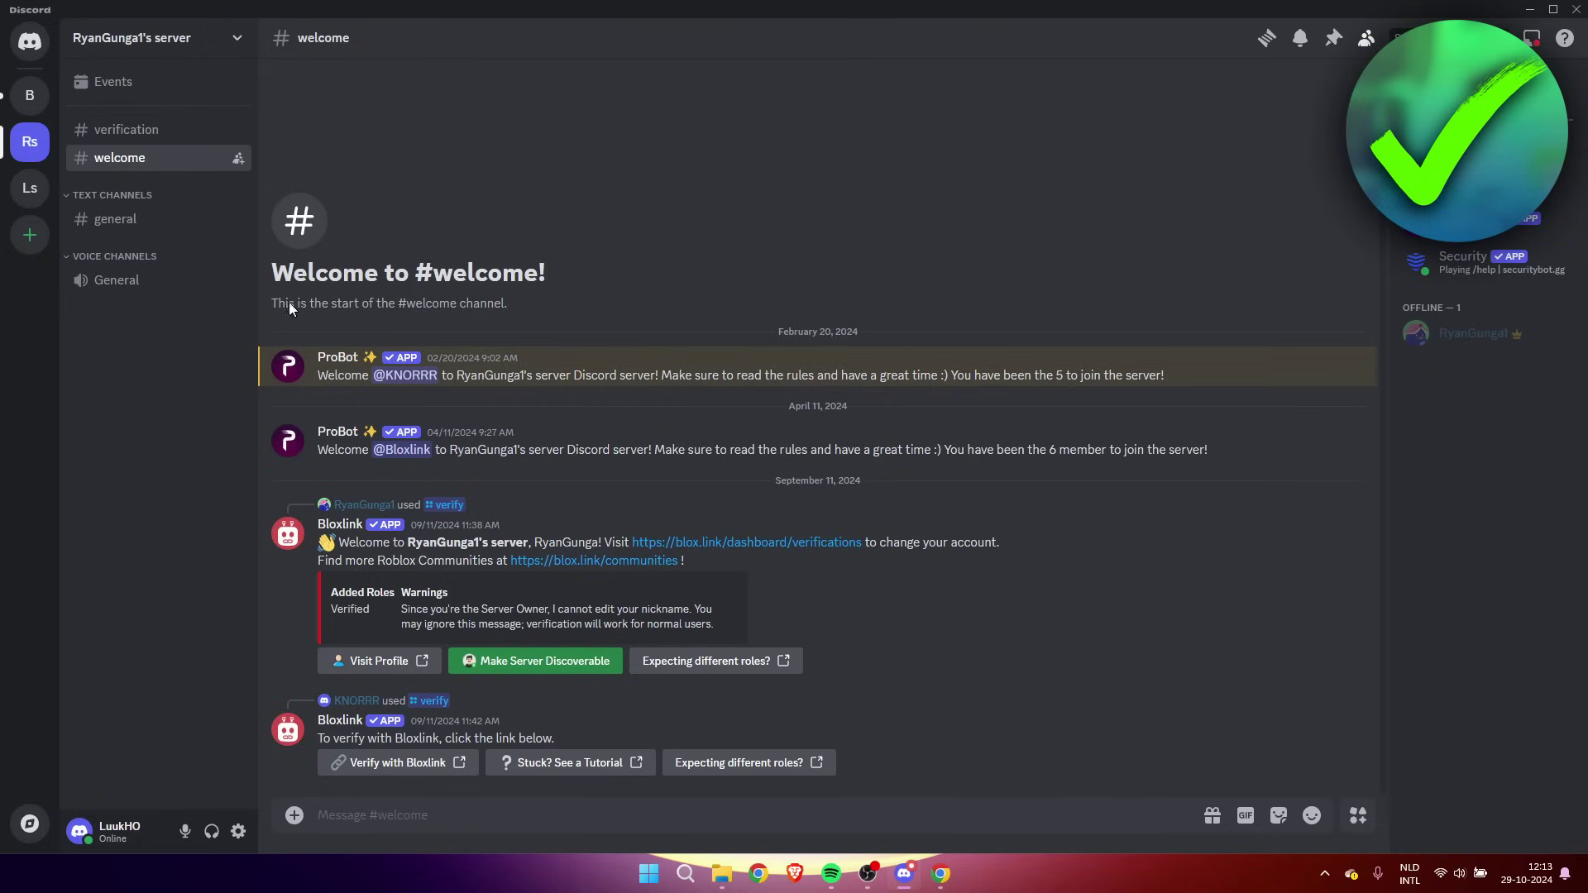
# Resize Discord into a window over the Netflix page and join the General voice channel.
pyautogui.moveTo(905, 10)
pyautogui.mouseDown()
pyautogui.moveTo(757, 240)
pyautogui.moveTo(761, 172)
pyautogui.mouseUp()
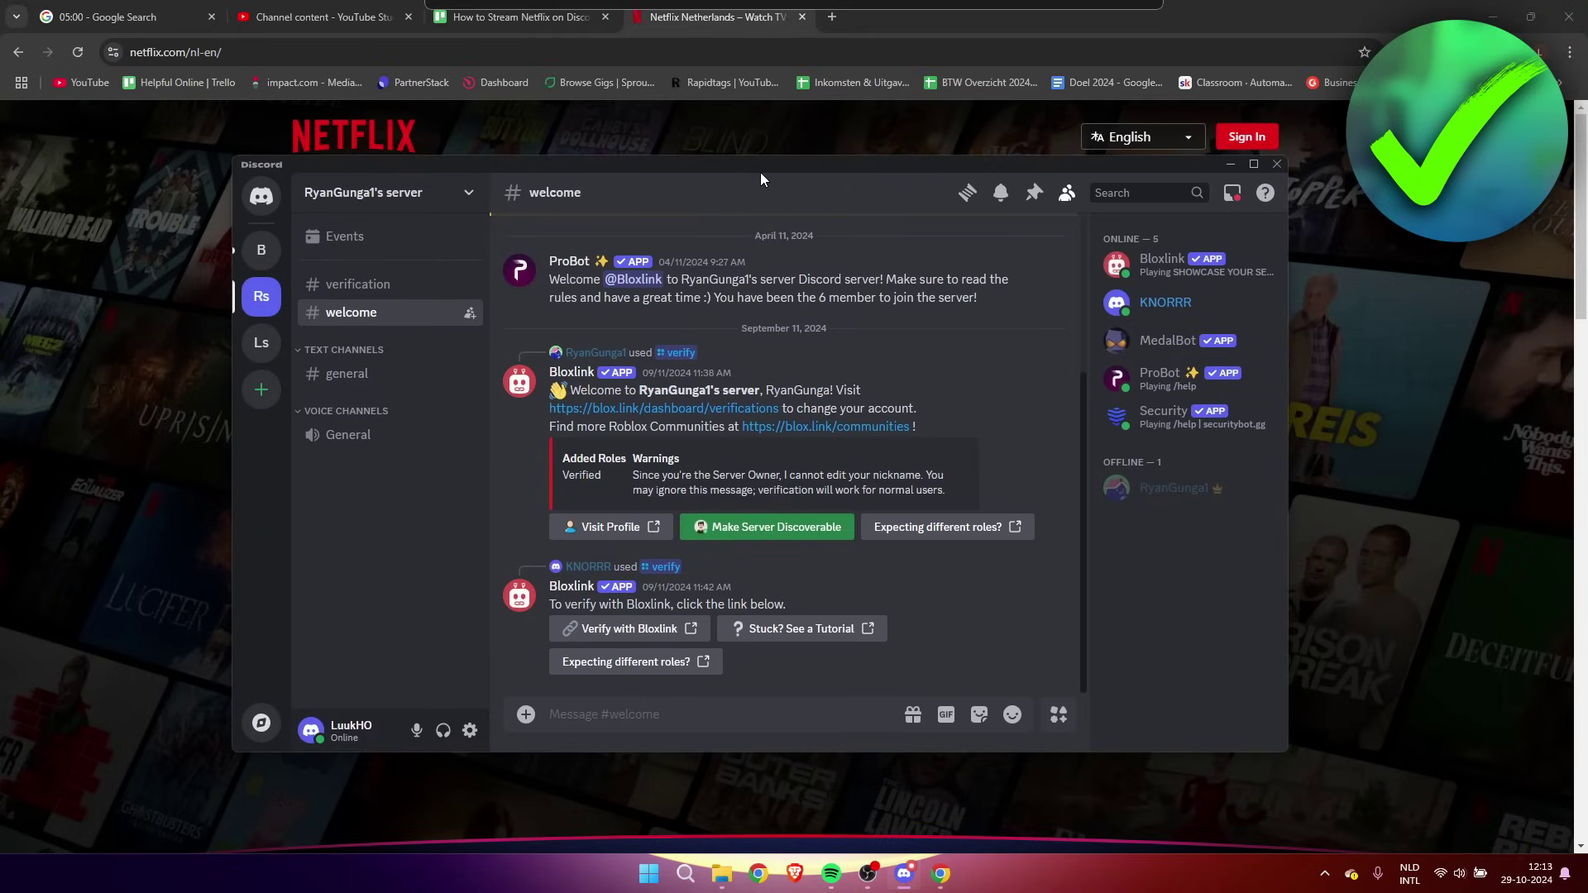
pyautogui.click(372, 438)
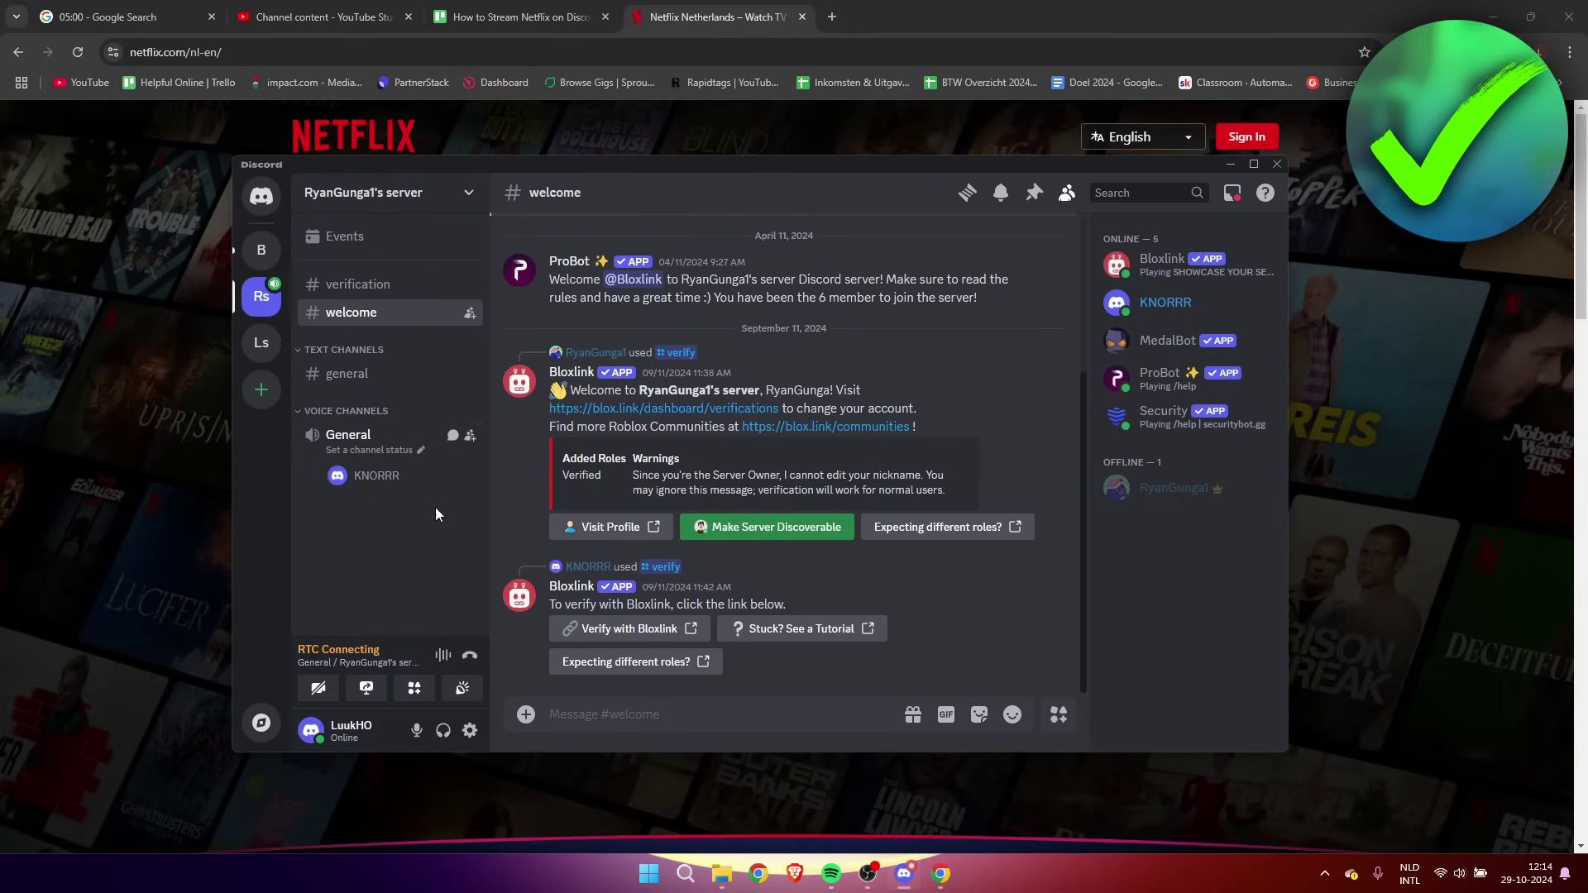
pyautogui.click(366, 690)
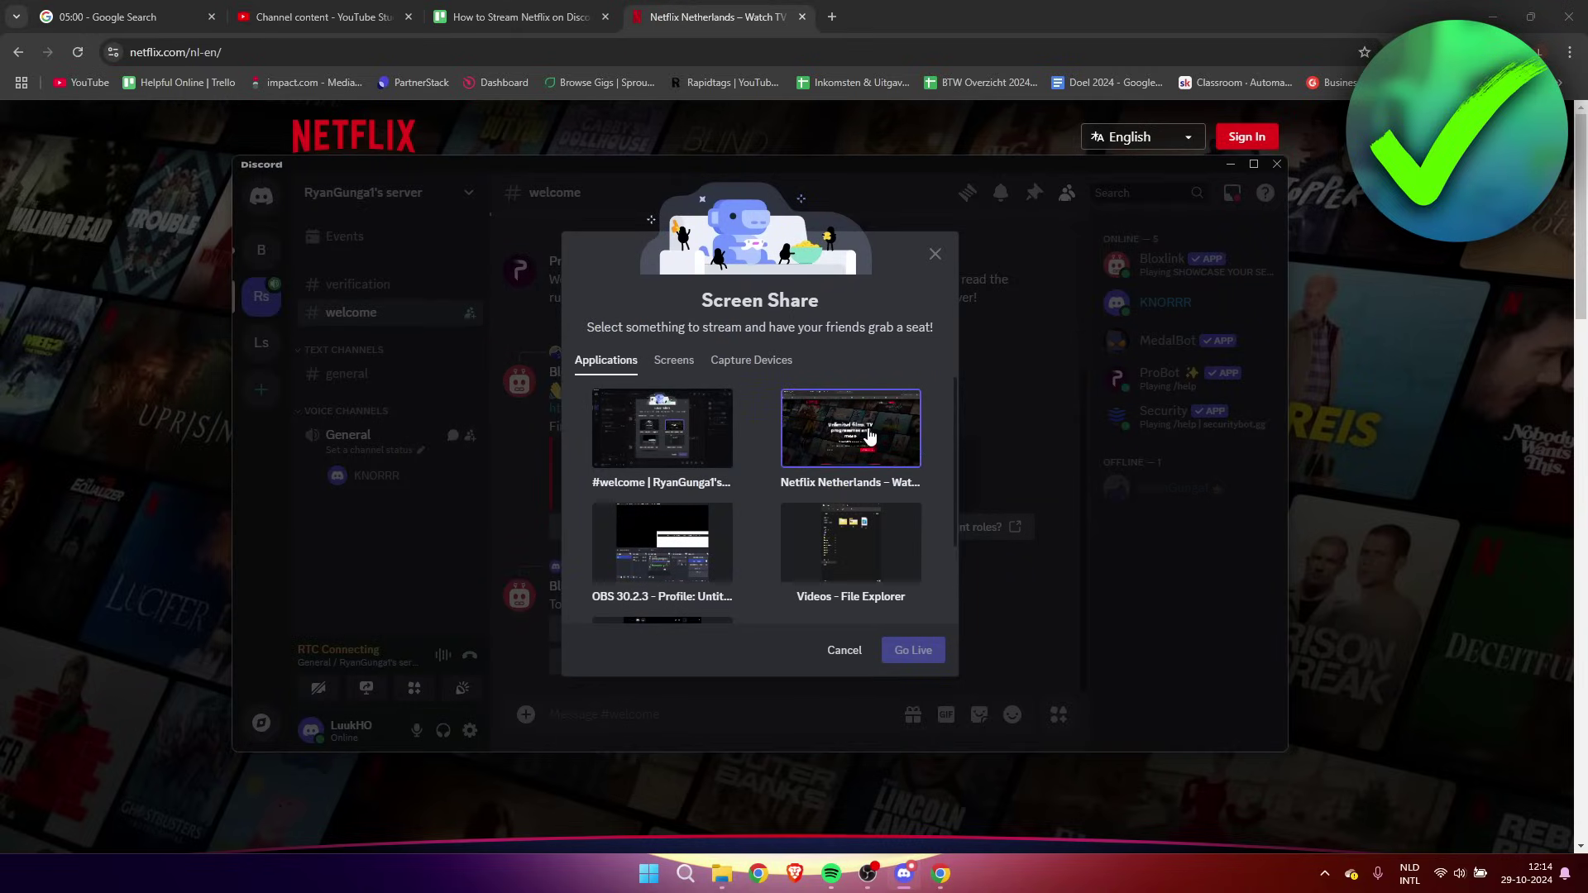
# Choose Screen 1 from the Screens tab and go live streaming it at 720p, 30 fps.
pyautogui.scroll(-3, 850, 423)
pyautogui.scroll(3, 850, 423)
pyautogui.click(674, 361)
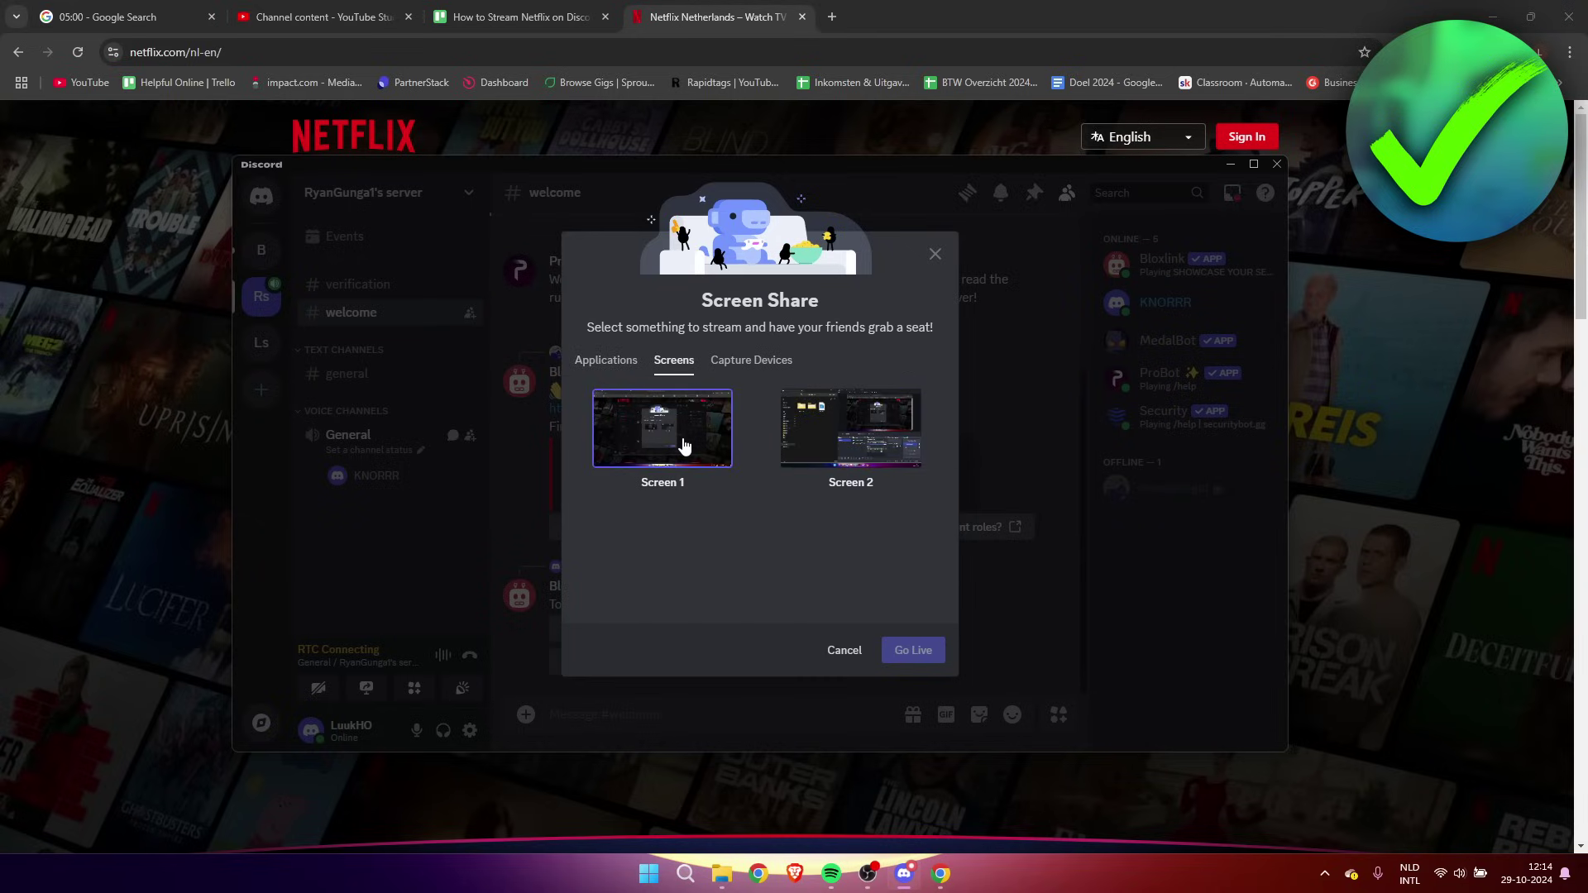
pyautogui.click(753, 364)
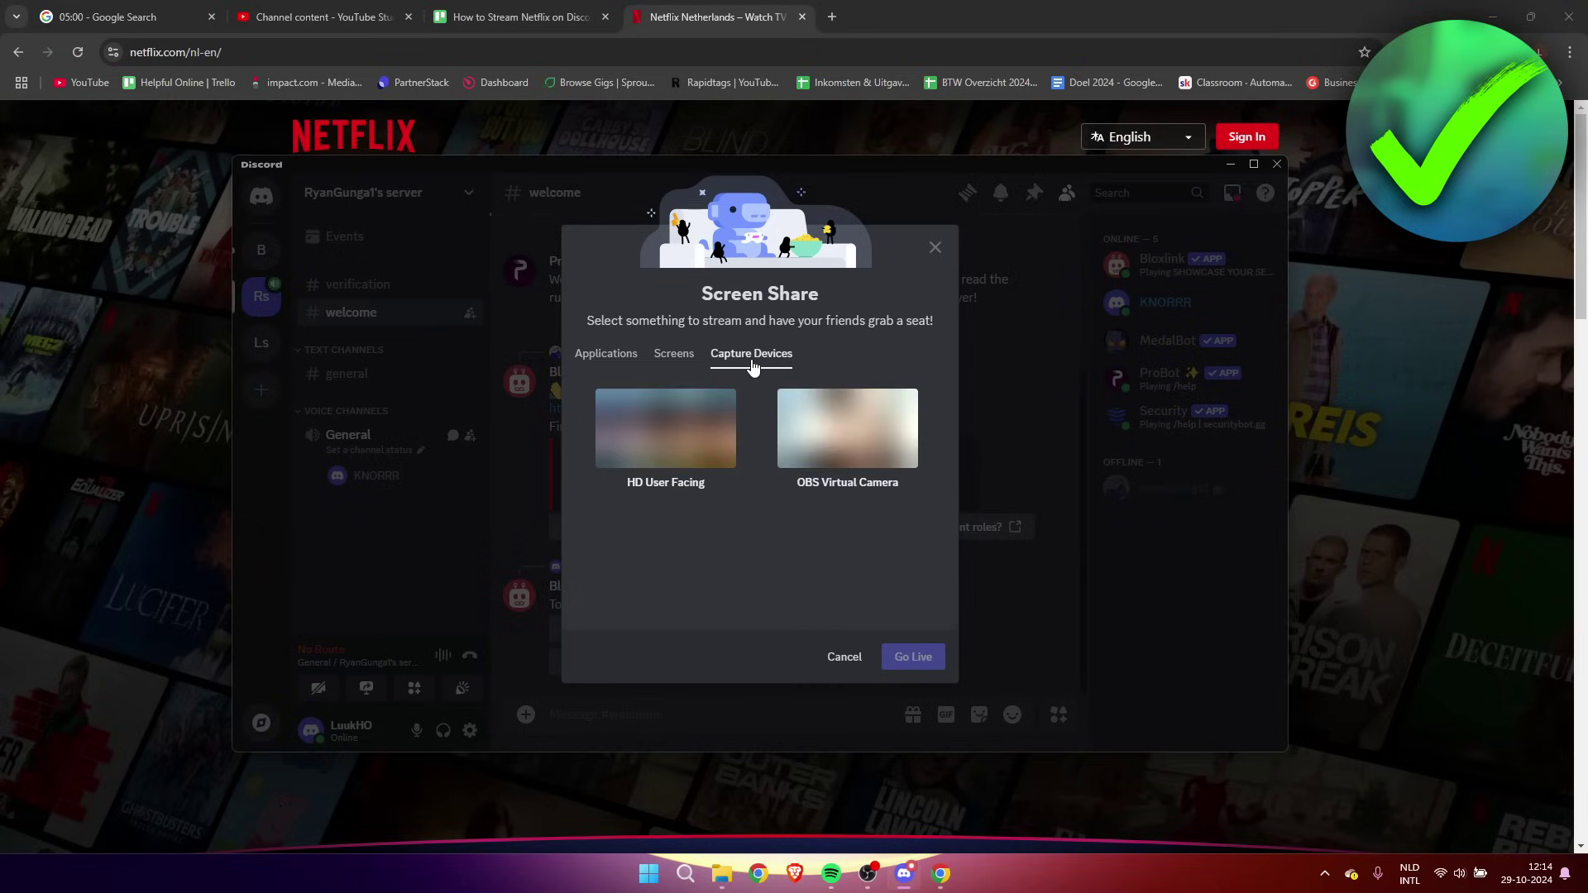
pyautogui.click(674, 363)
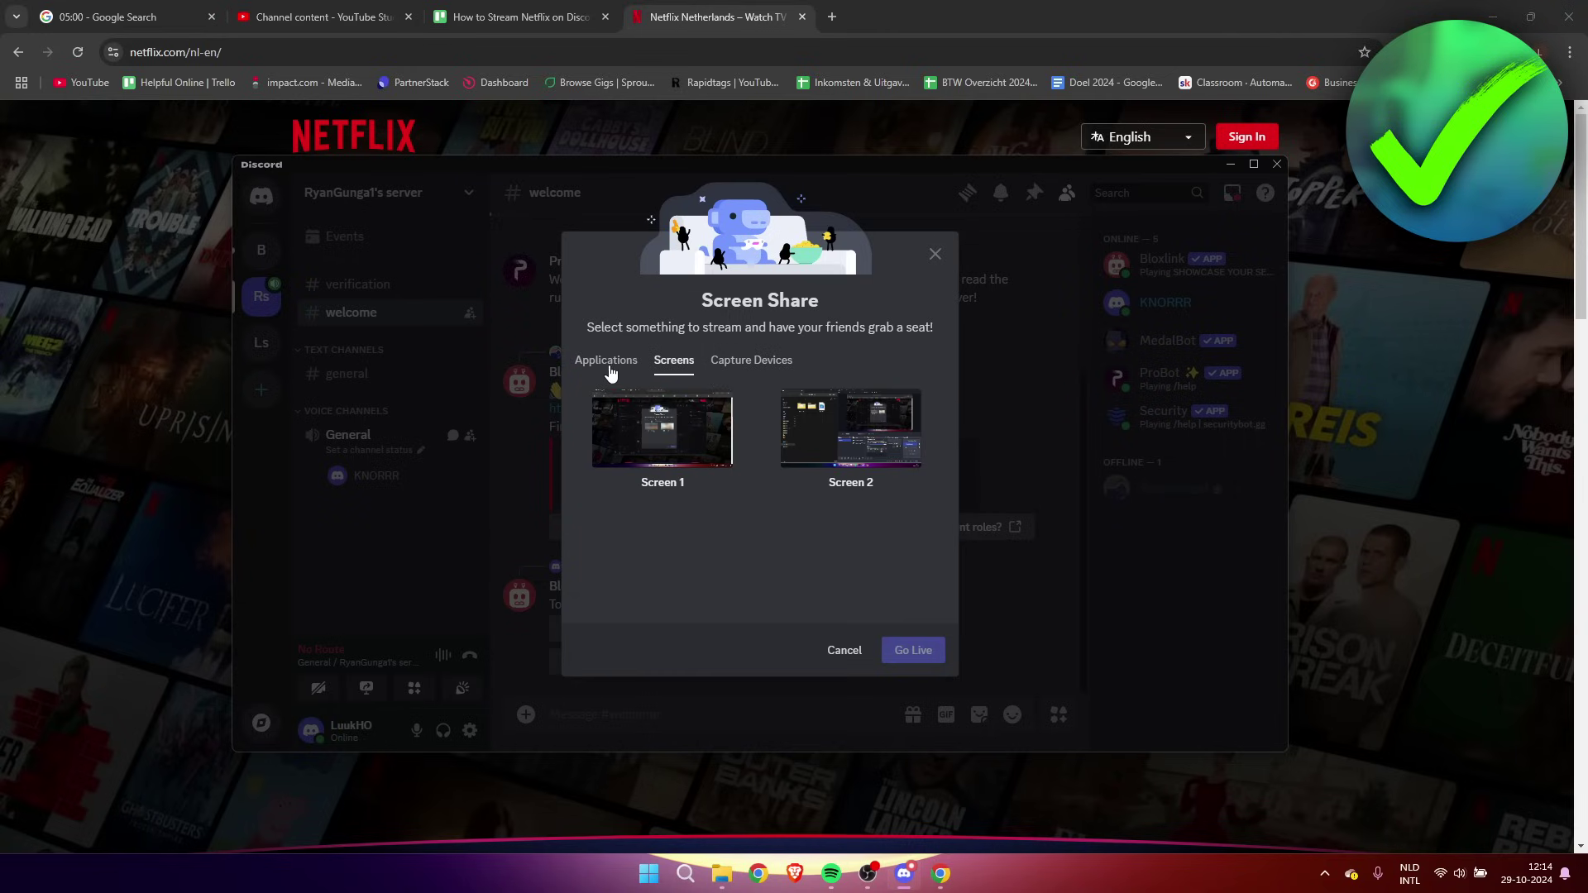
pyautogui.click(593, 366)
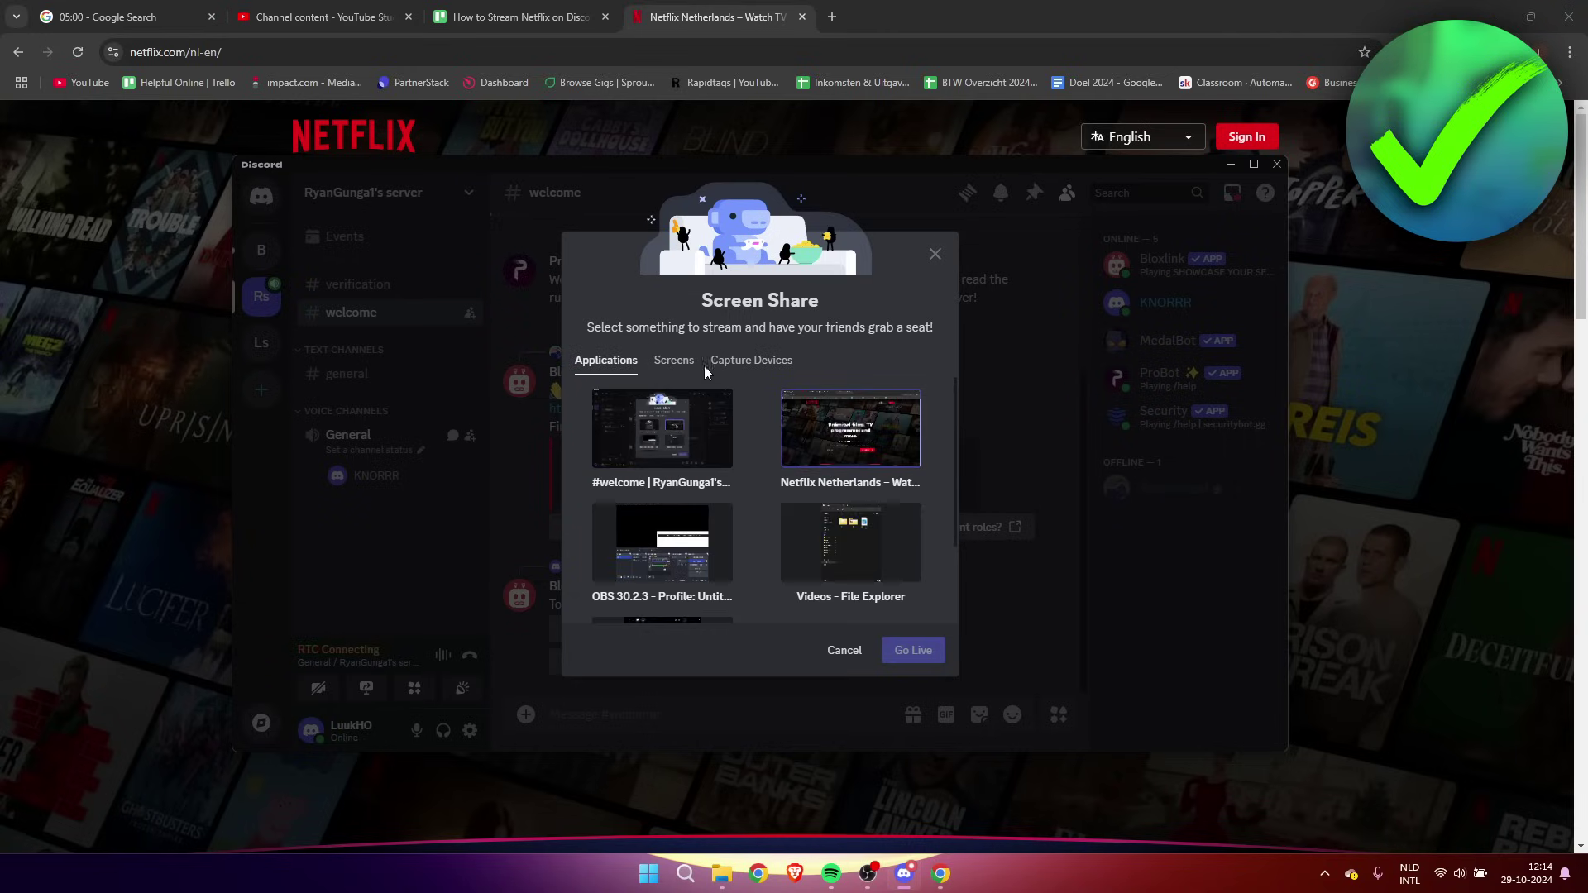
pyautogui.click(672, 361)
pyautogui.click(667, 448)
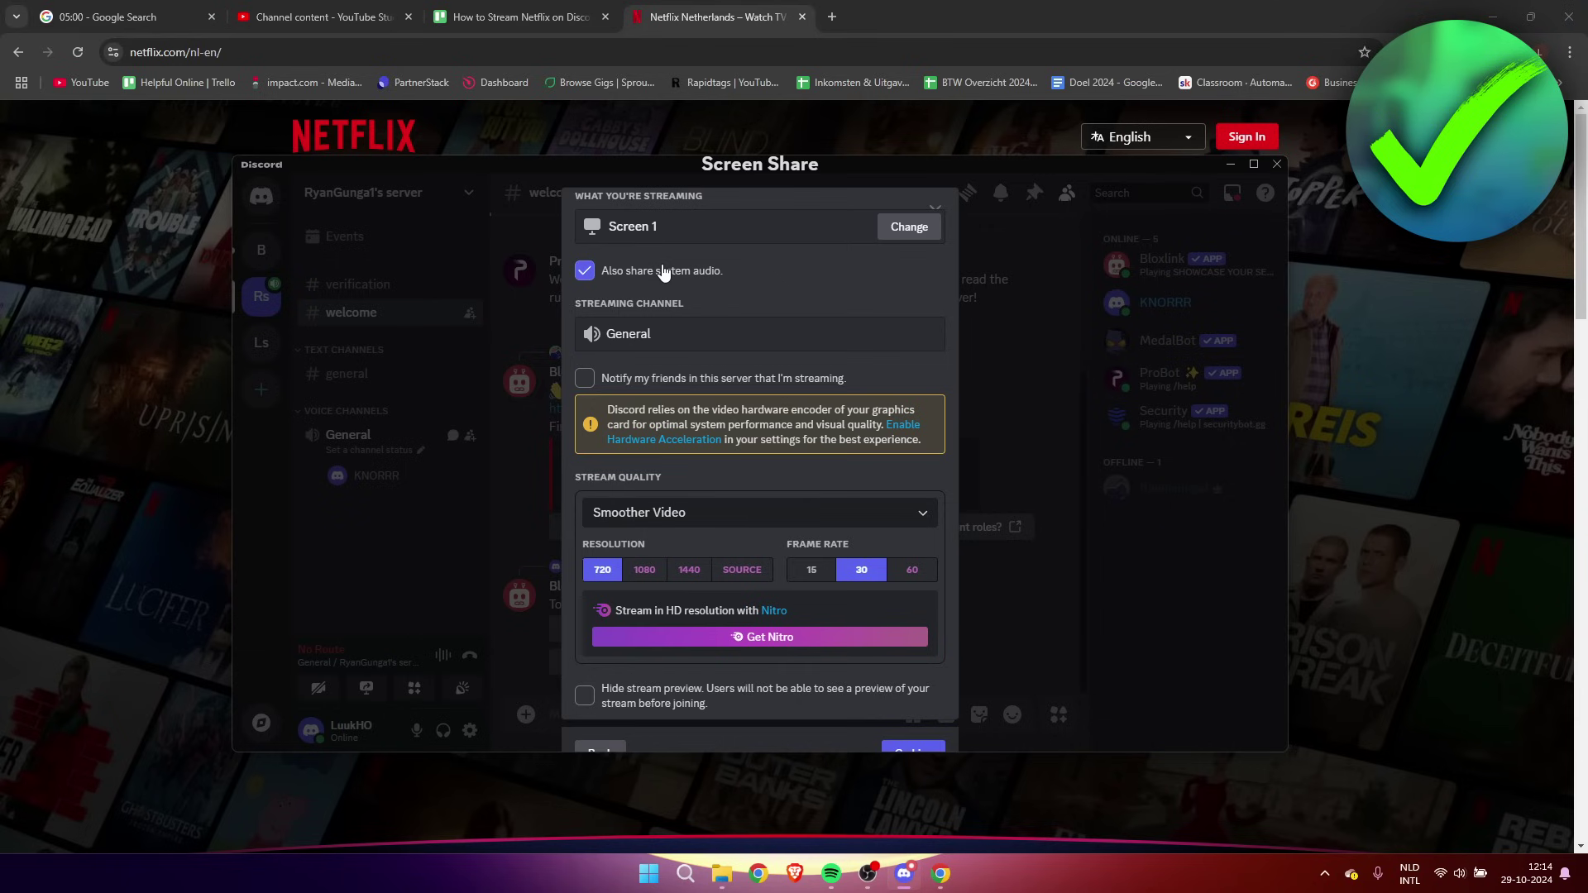
pyautogui.click(902, 749)
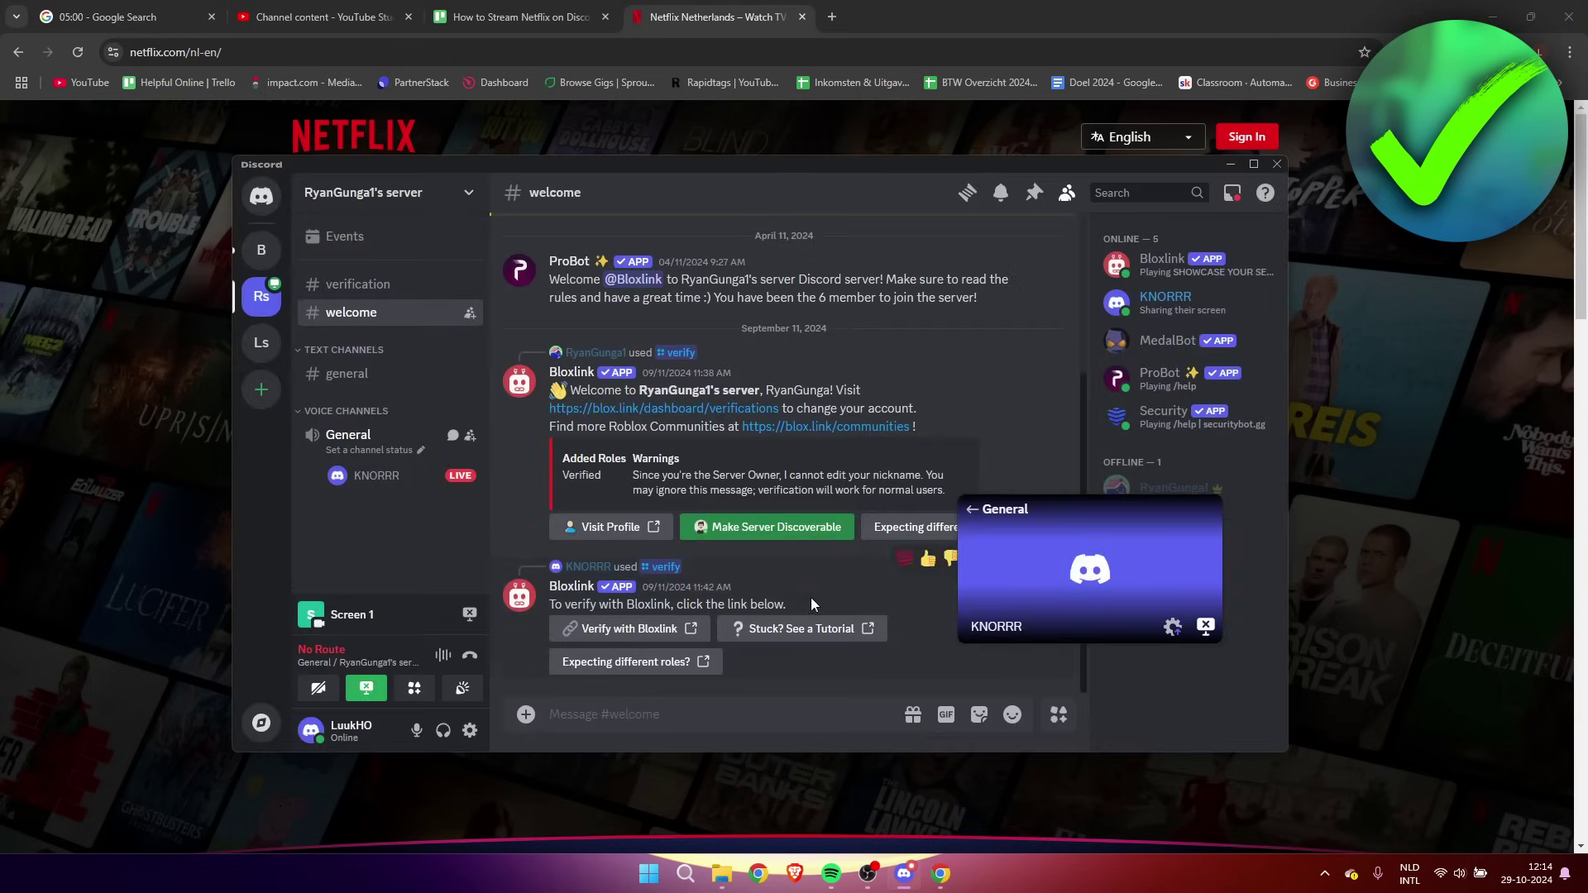